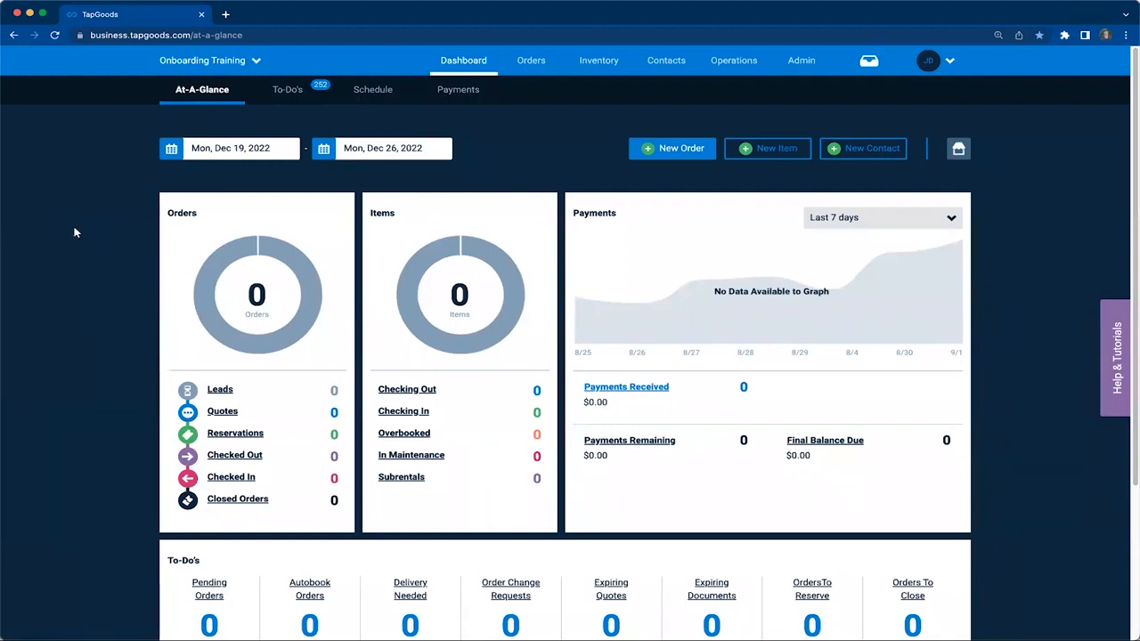
# Start a new service in the operations area and name it "Monthly Service"
pyautogui.moveTo(737, 64)
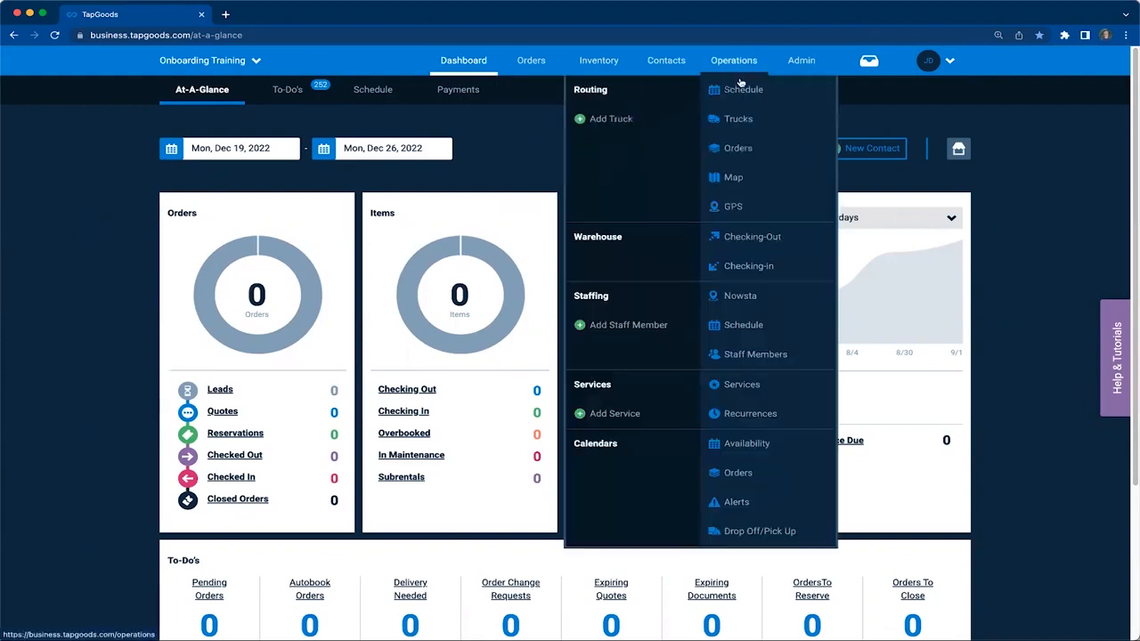
pyautogui.click(761, 386)
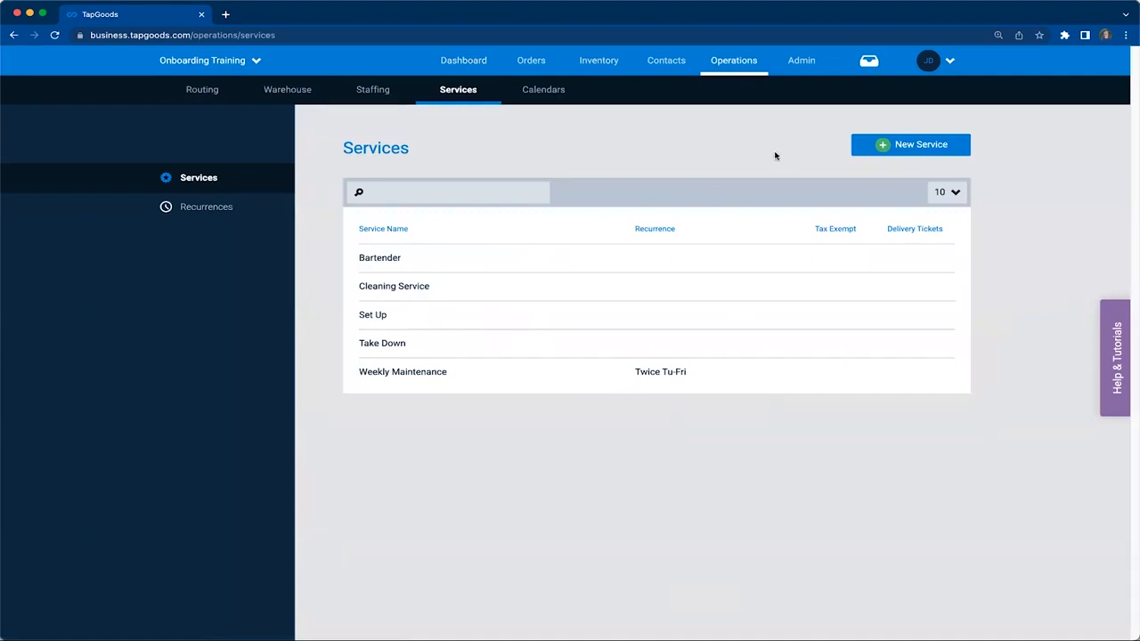
pyautogui.click(912, 146)
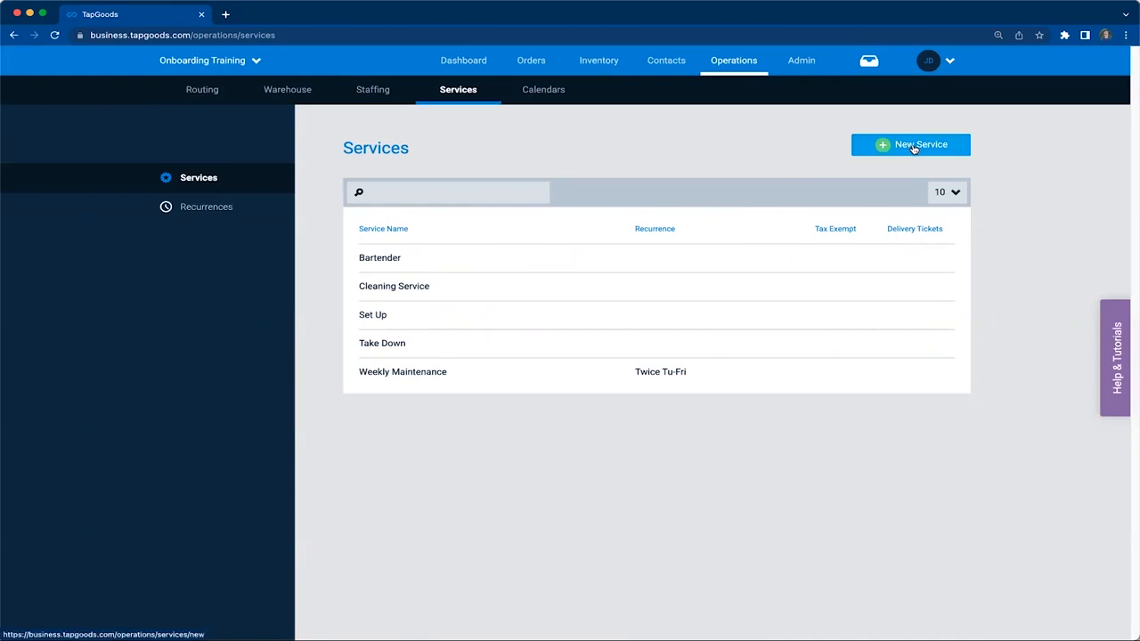
pyautogui.click(406, 210)
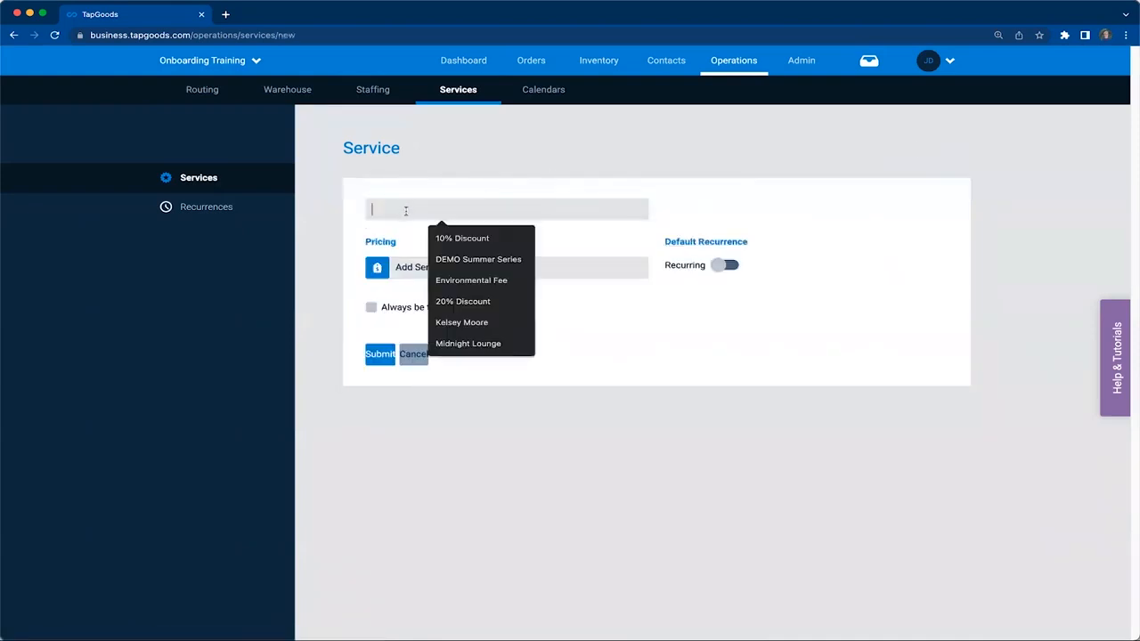
pyautogui.write('Monthly')
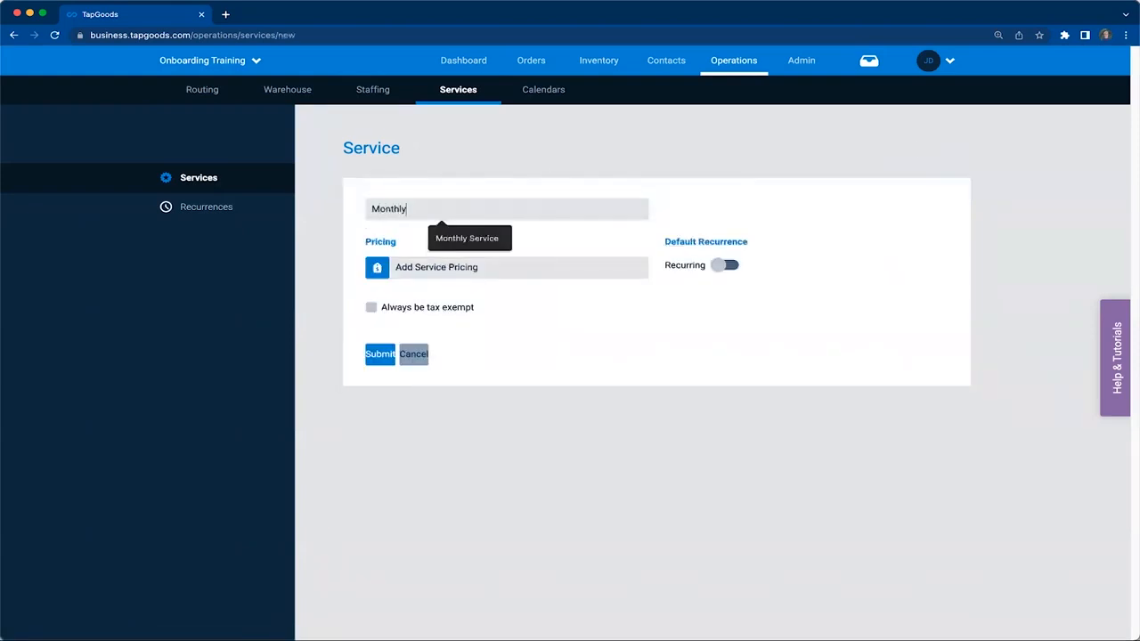
pyautogui.click(441, 238)
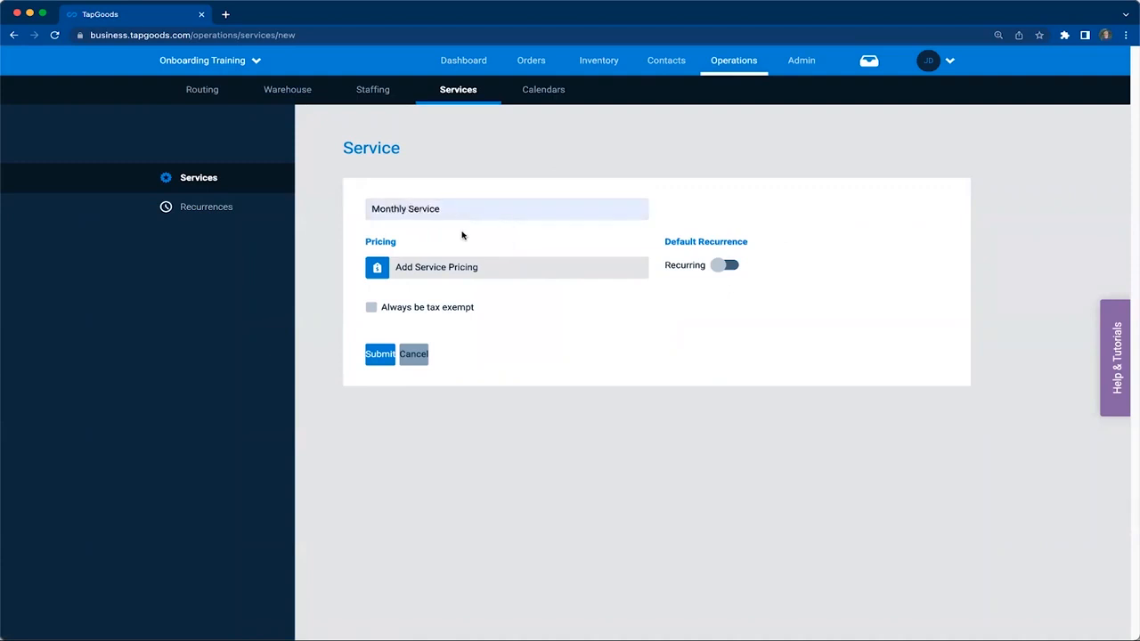
# Add time-based pricing of $100.00 per day to the service
pyautogui.click(457, 278)
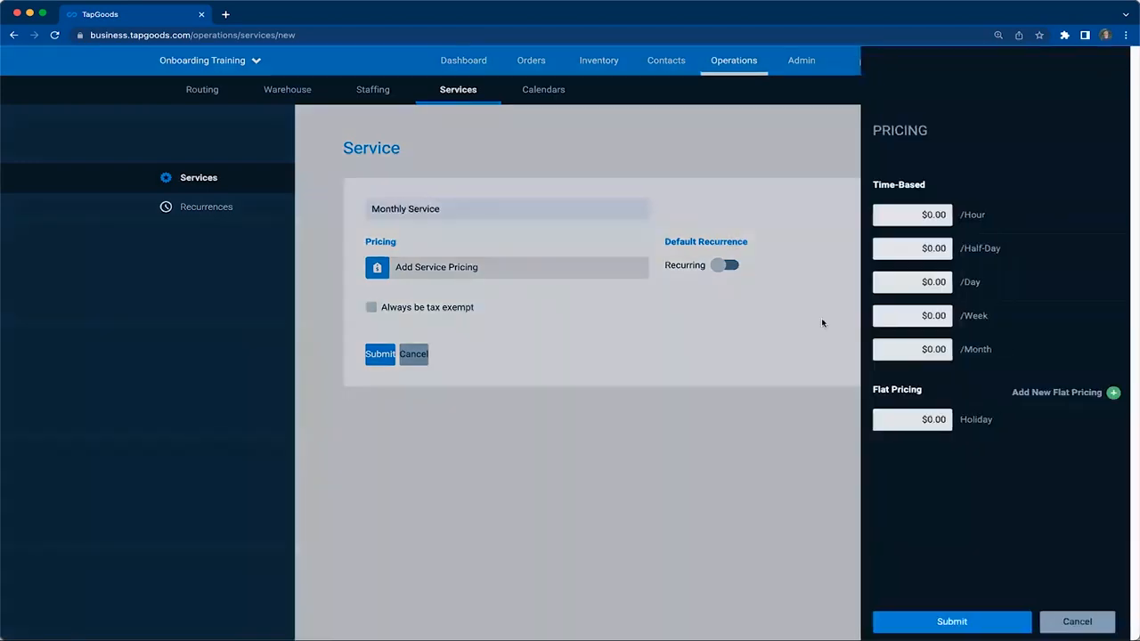
pyautogui.click(934, 282)
pyautogui.write('100')
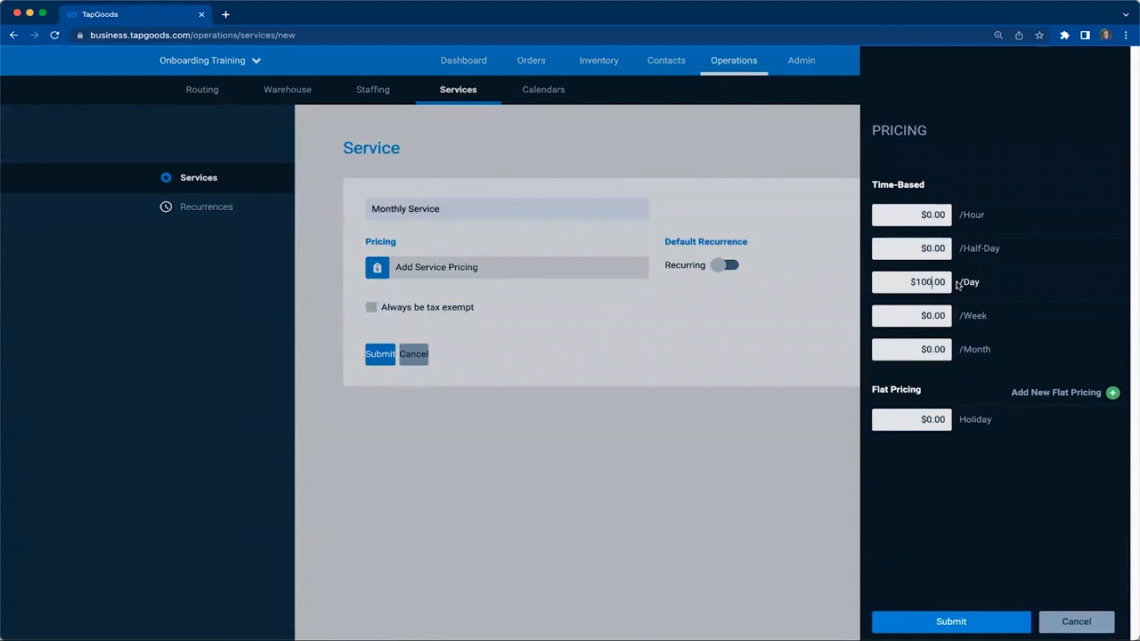
pyautogui.click(951, 621)
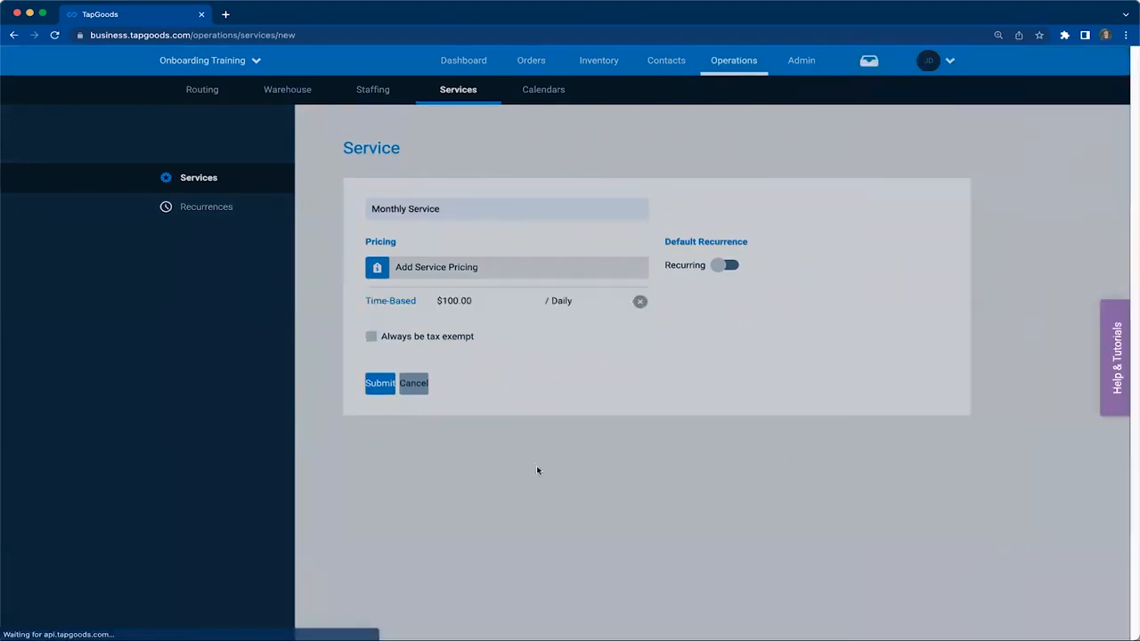
# Make the service recurring by default and start a new service recurrence named "Monthly 5th"
pyautogui.click(722, 266)
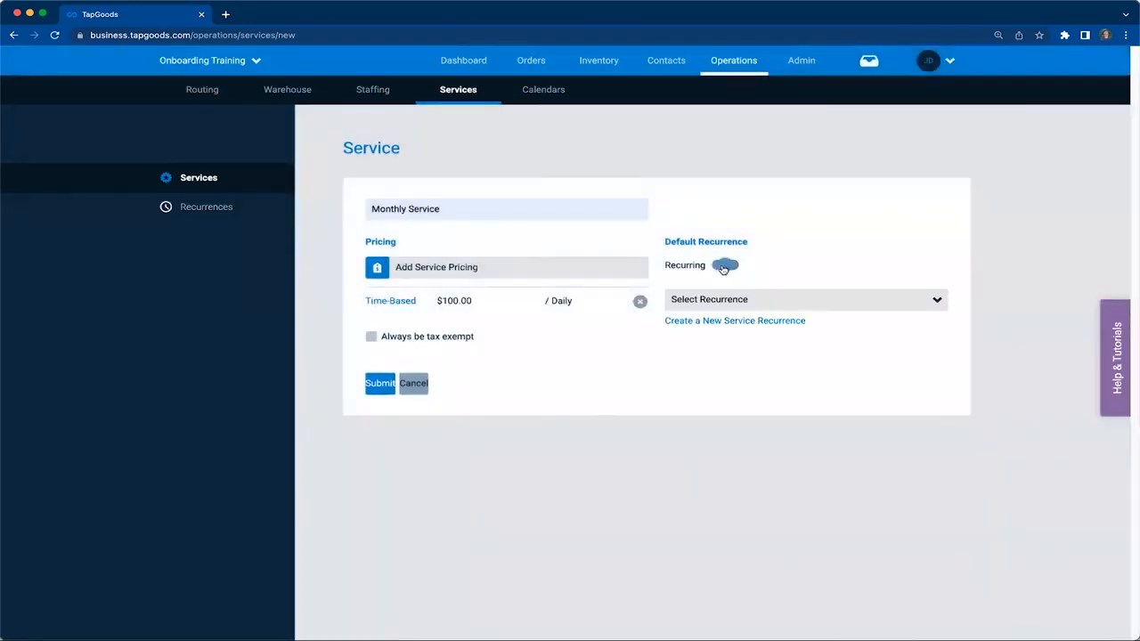
pyautogui.click(751, 301)
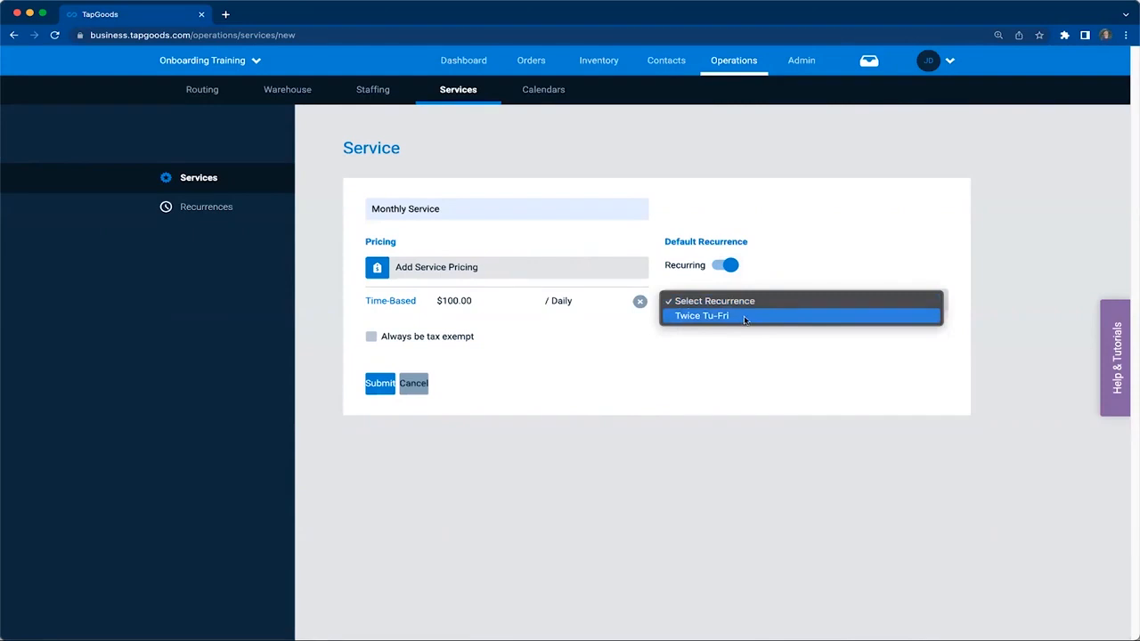
pyautogui.click(756, 327)
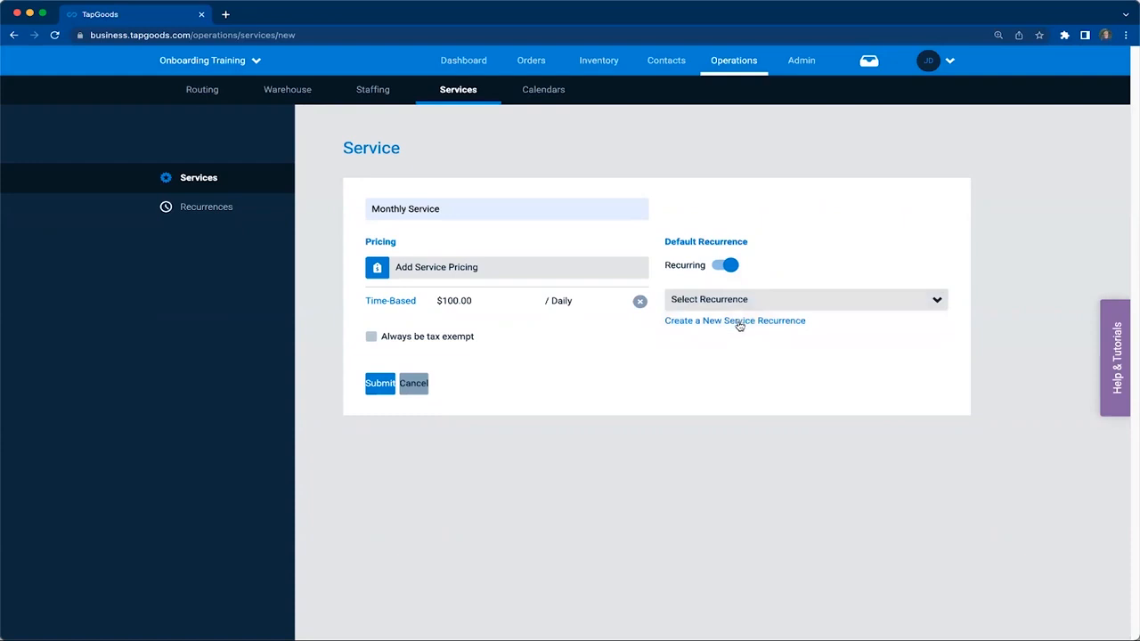
pyautogui.click(739, 326)
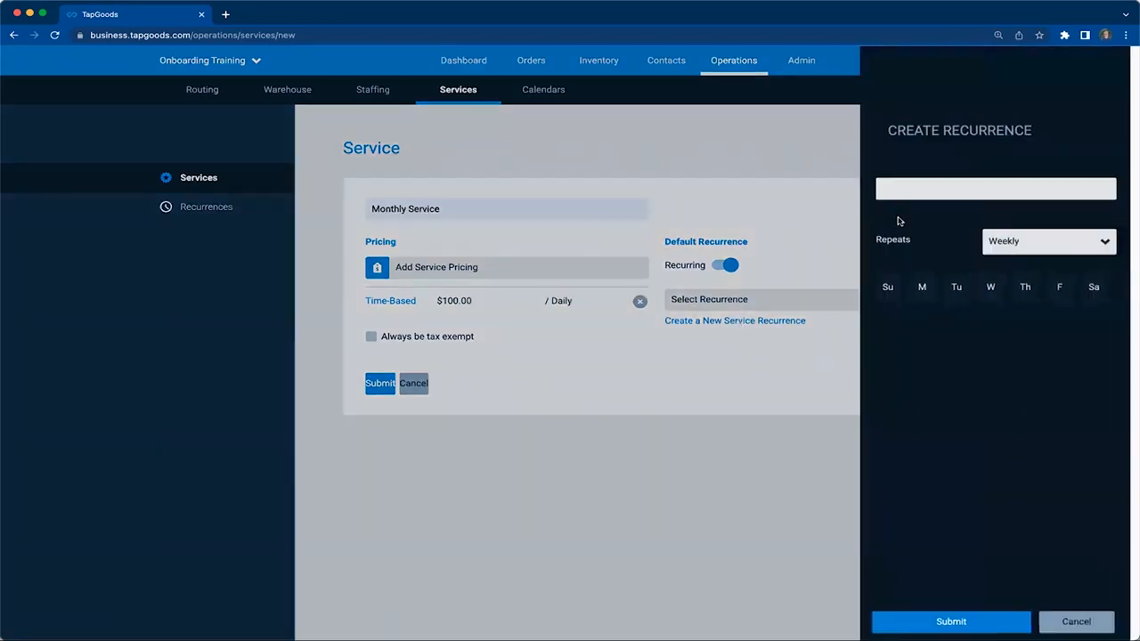
pyautogui.click(915, 191)
pyautogui.write('Monthly')
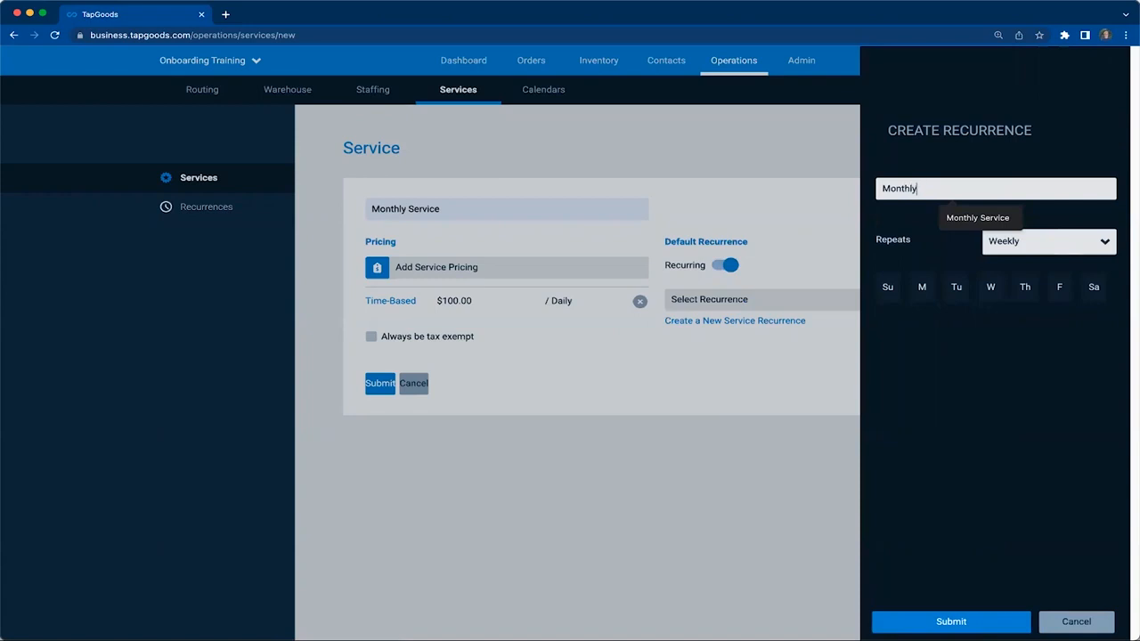
pyautogui.write(' 5th')
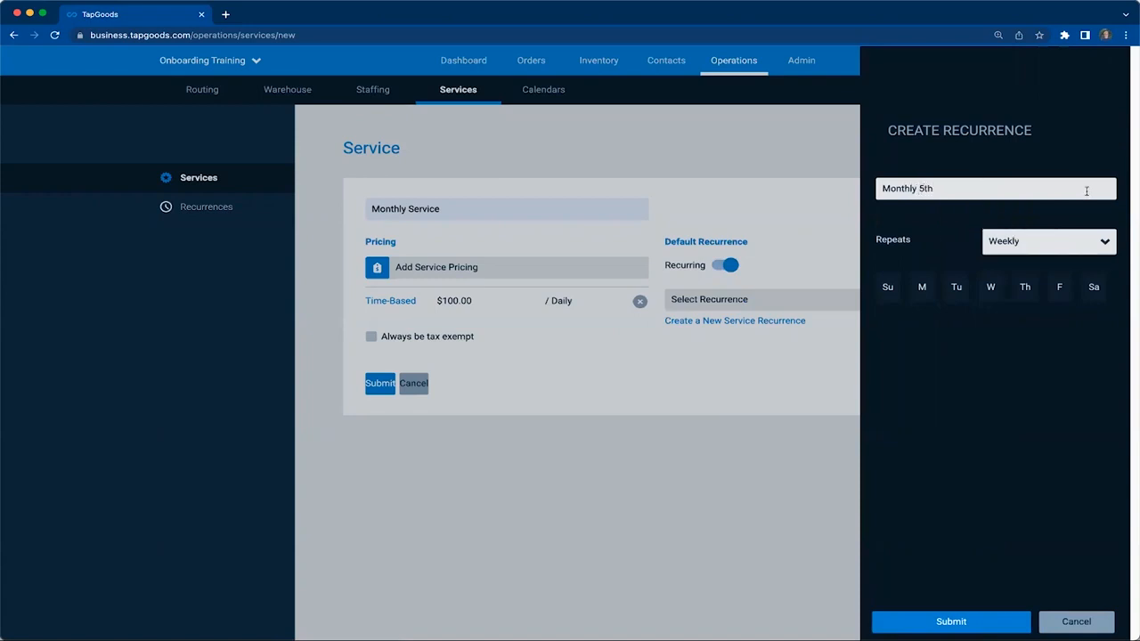
# Set the recurrence to repeat monthly on day 5 and save it
pyautogui.click(1066, 247)
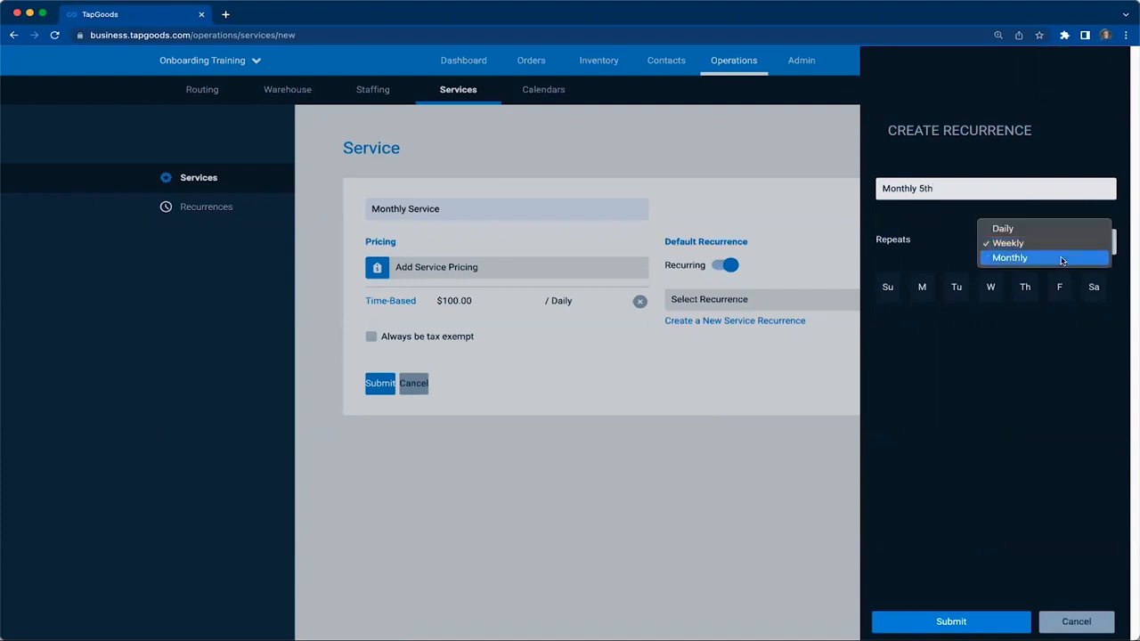
pyautogui.click(1061, 259)
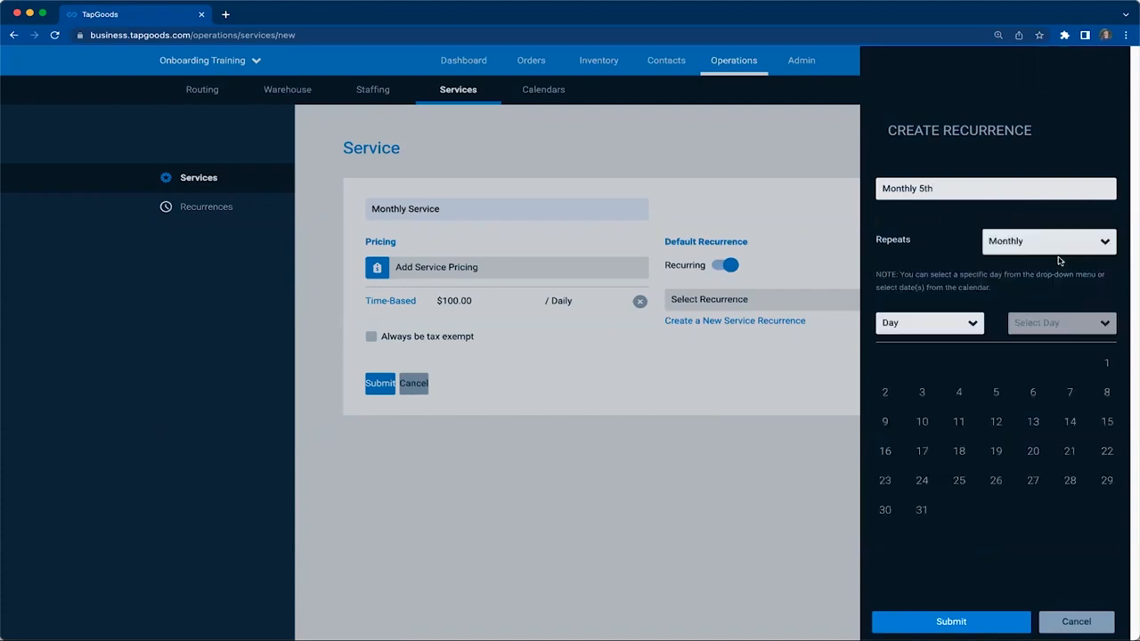
pyautogui.click(947, 324)
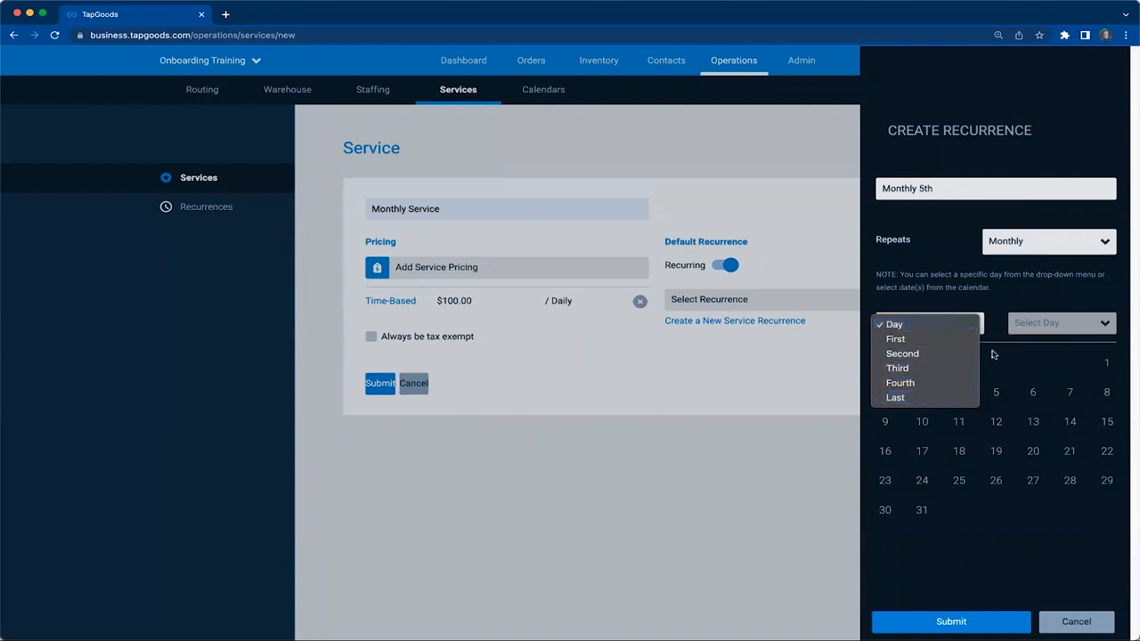
pyautogui.click(952, 324)
pyautogui.click(997, 396)
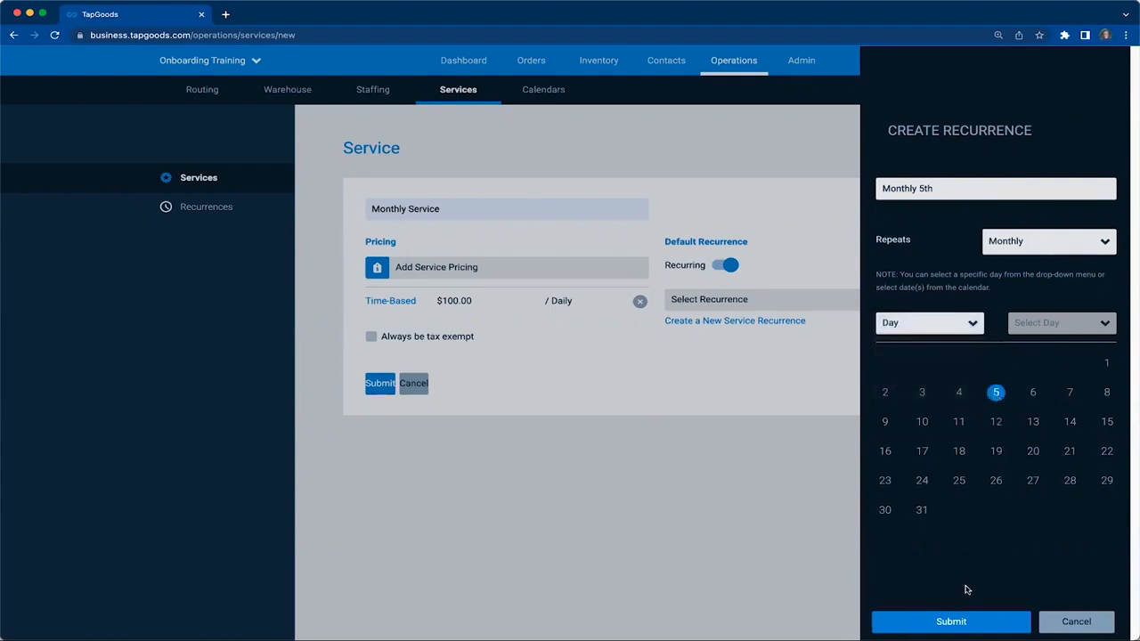
pyautogui.click(950, 622)
# Save the new service as "Monthly Service 5th" and open the list of recurrences
pyautogui.click(381, 384)
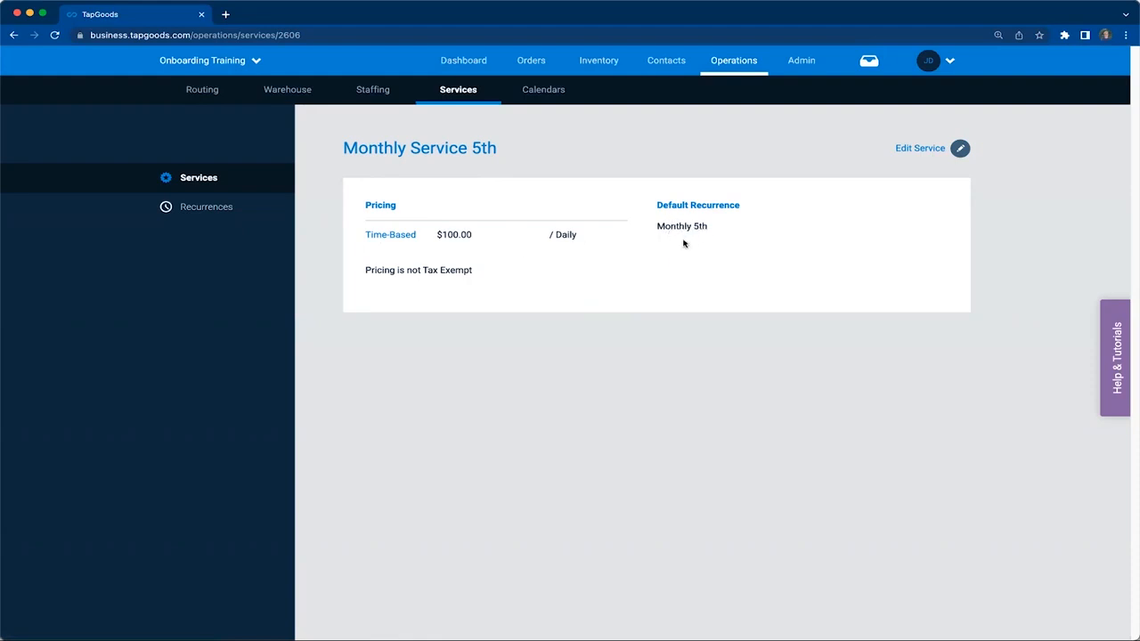
pyautogui.click(208, 210)
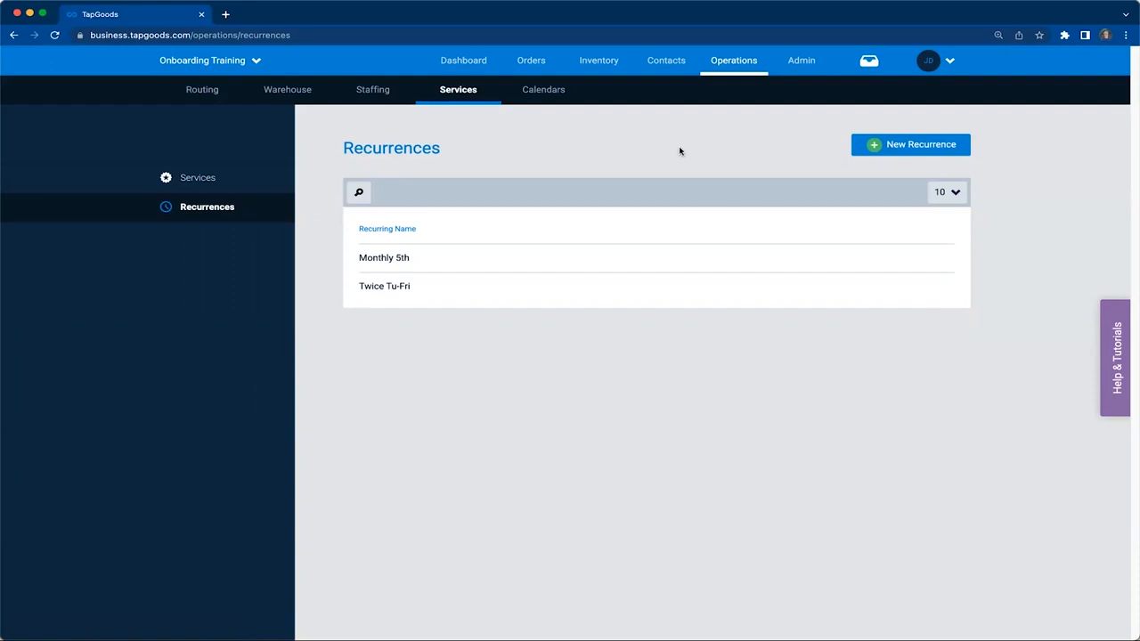
# Create a new order with the start date 01/01/2023
pyautogui.moveTo(531, 69)
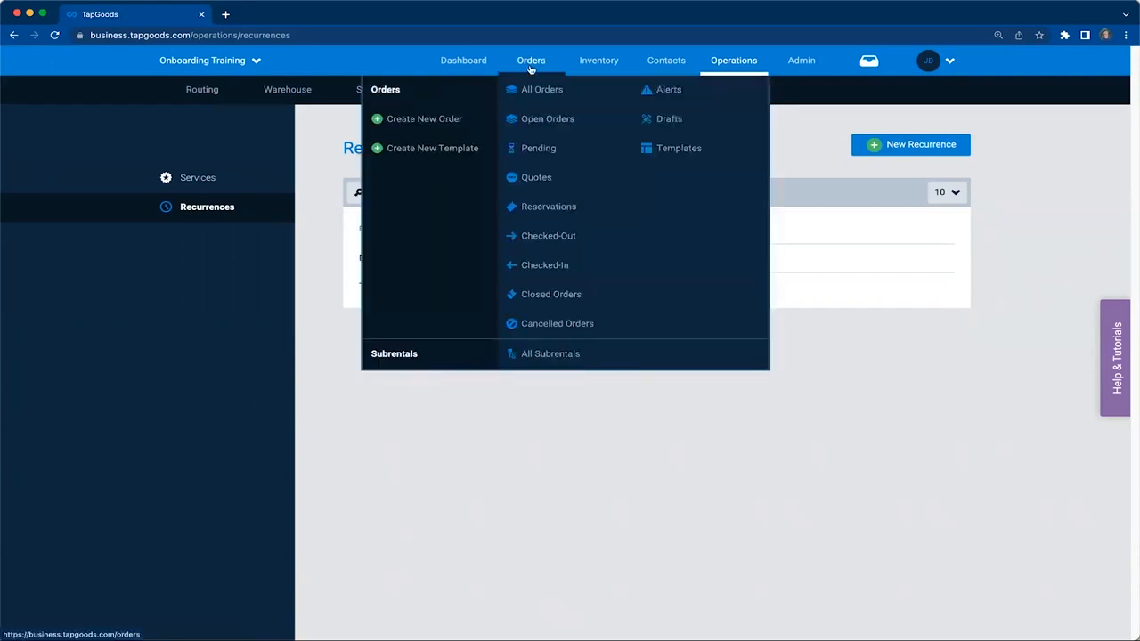
pyautogui.click(438, 122)
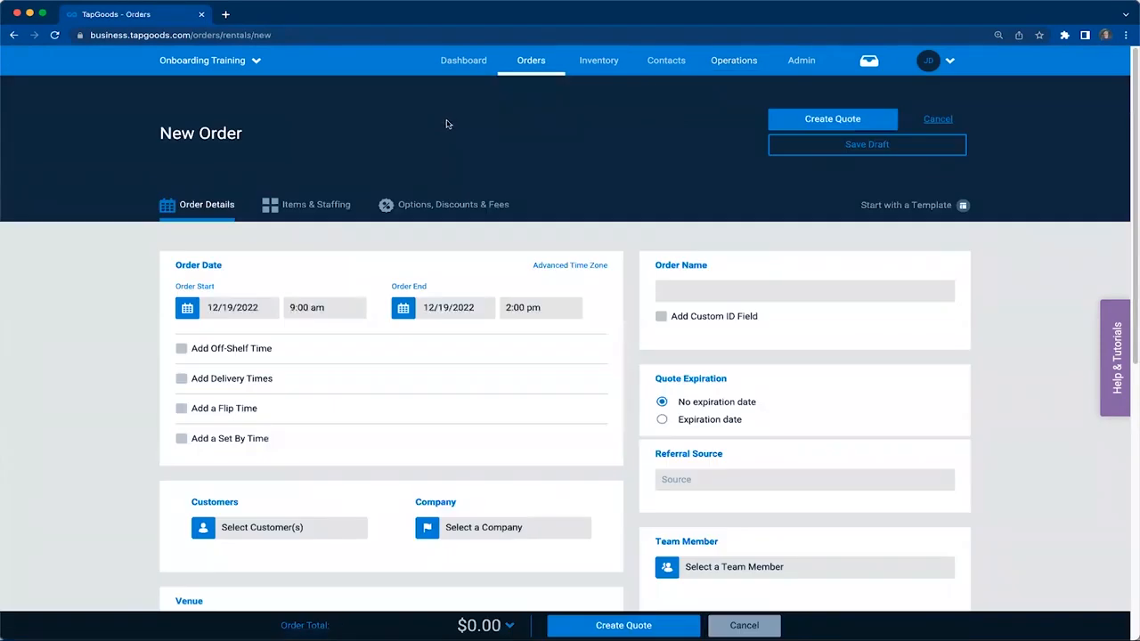
pyautogui.click(252, 307)
pyautogui.click(358, 336)
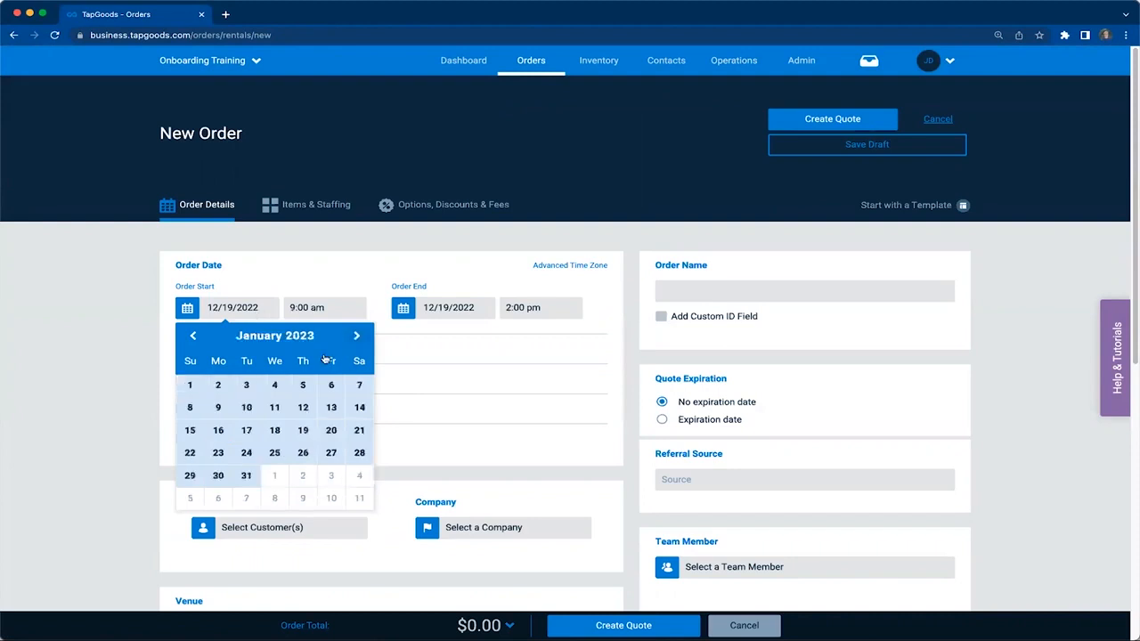
pyautogui.click(191, 384)
# Set the order's end date to 12/31/2023
pyautogui.click(450, 305)
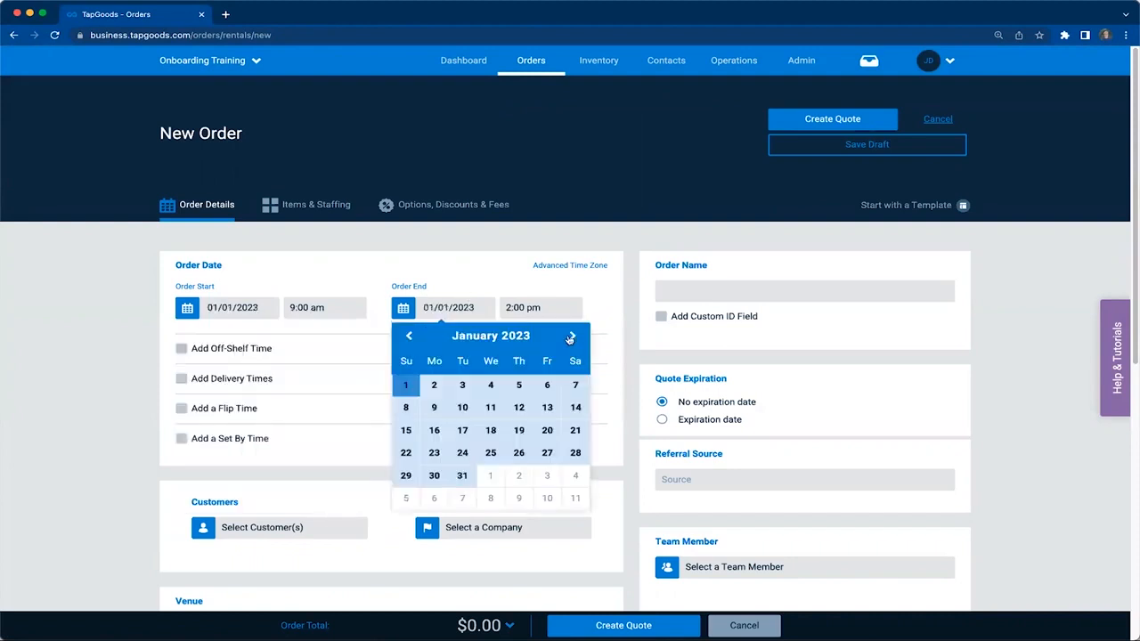
pyautogui.tripleClick(573, 336)
pyautogui.tripleClick(573, 335)
pyautogui.click(572, 336)
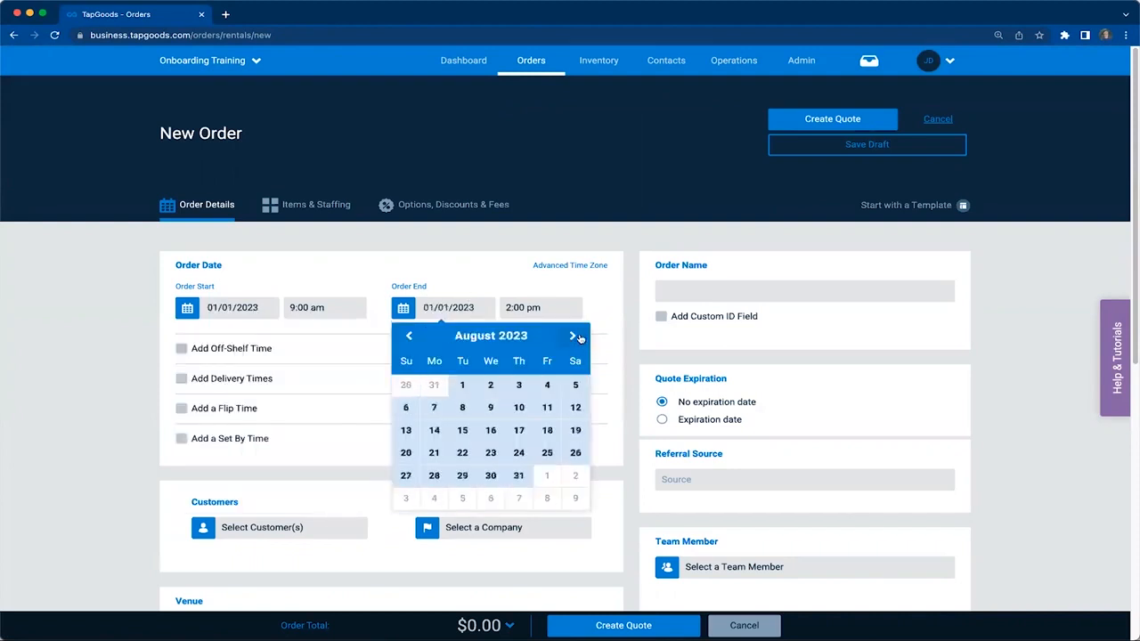
pyautogui.doubleClick(573, 335)
pyautogui.click(572, 336)
pyautogui.click(573, 336)
pyautogui.click(573, 335)
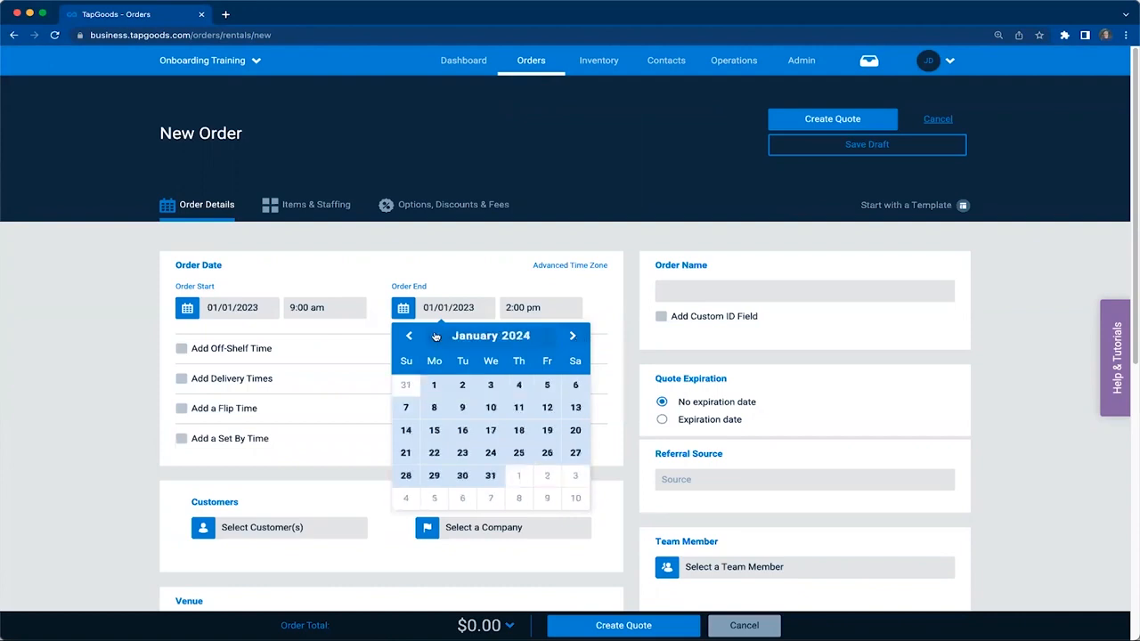
pyautogui.click(408, 335)
pyautogui.click(406, 498)
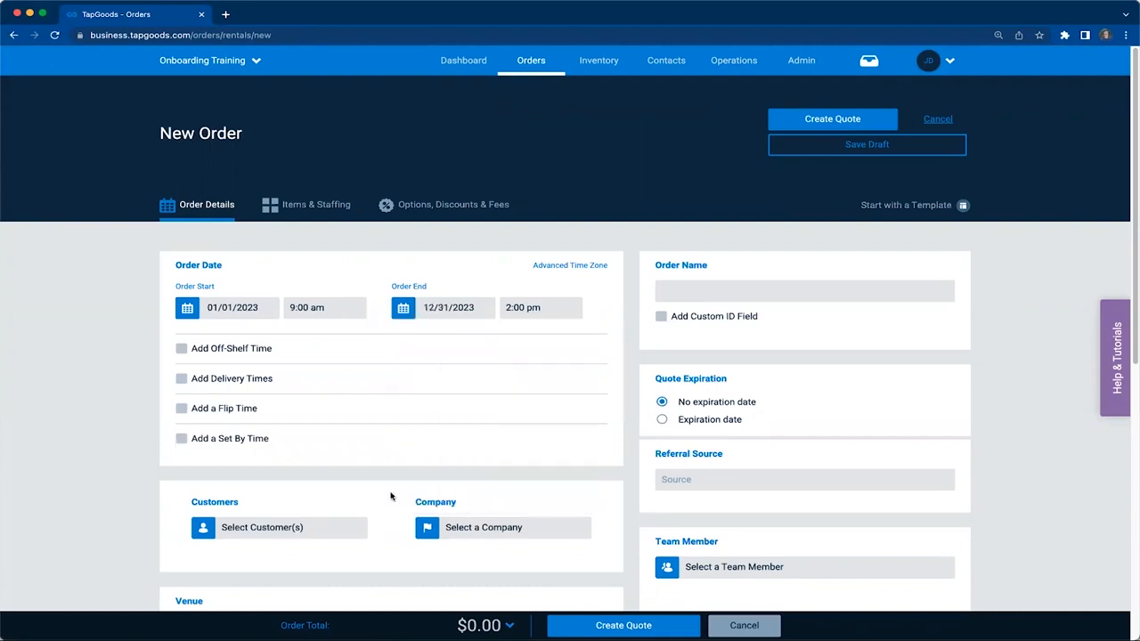
# Assign an existing customer to the order and choose Goddard Venue as its venue
pyautogui.scroll(-5, 323, 415)
pyautogui.click(281, 306)
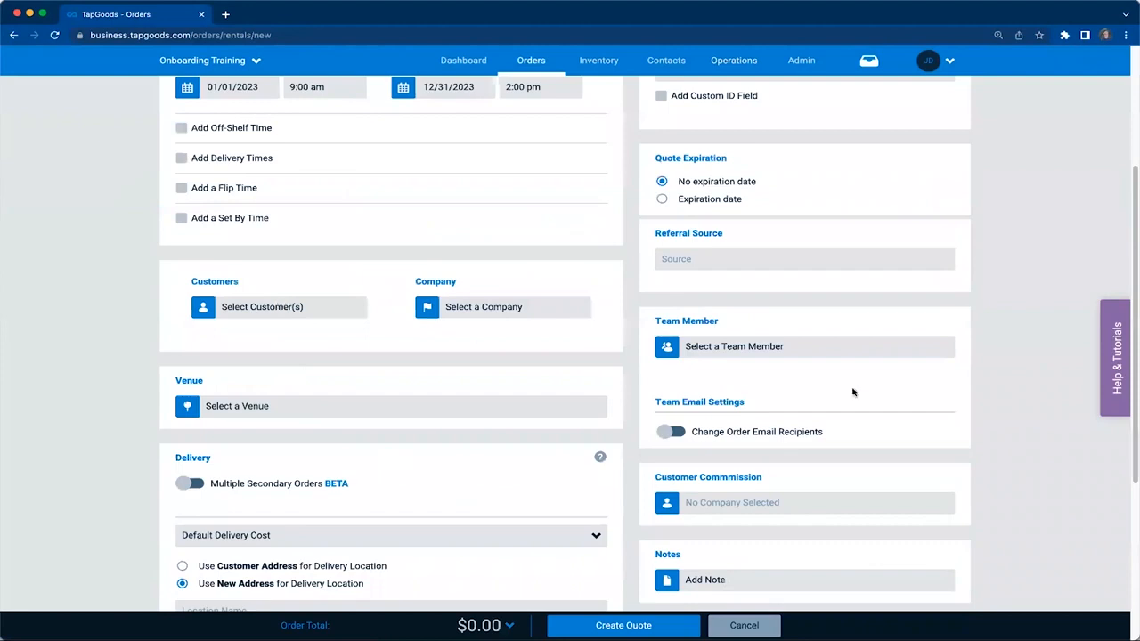
pyautogui.click(881, 372)
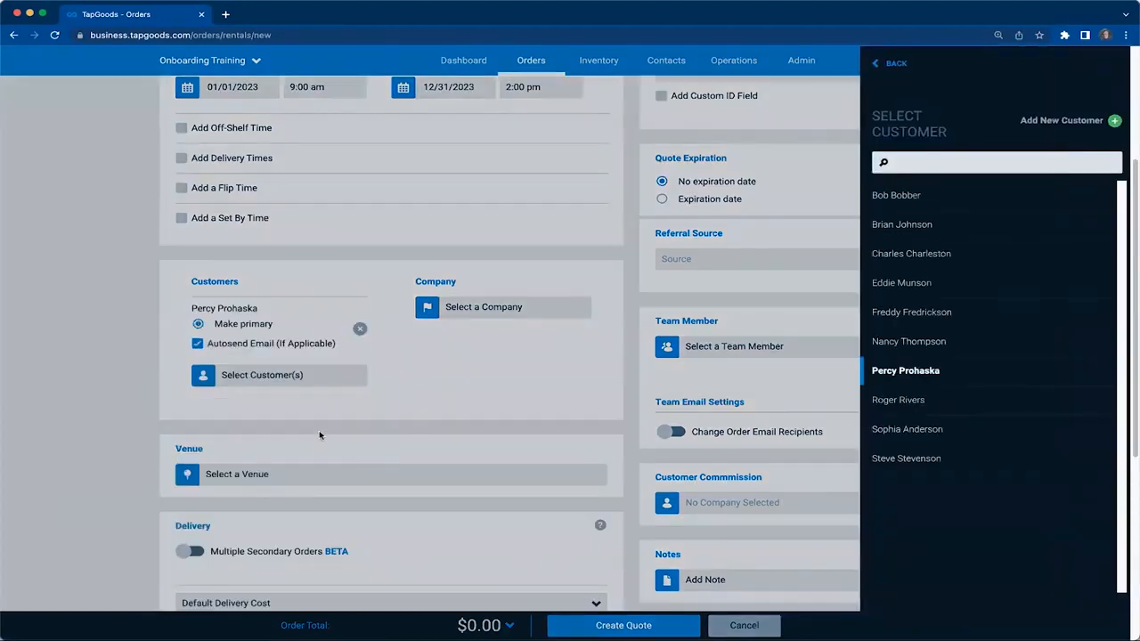
pyautogui.click(305, 472)
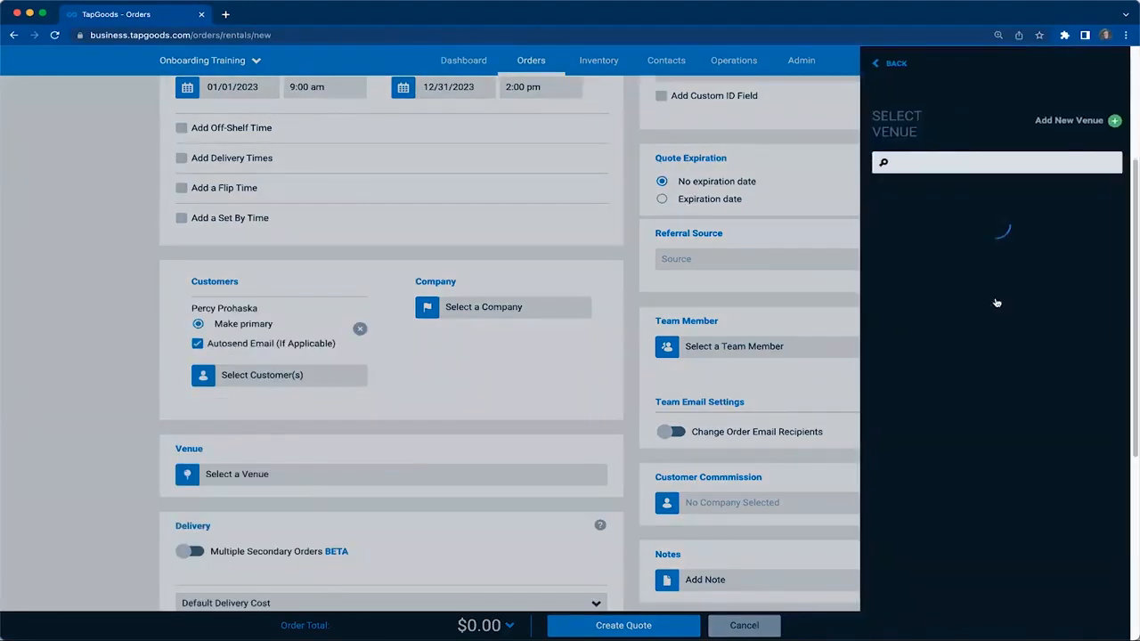
pyautogui.click(994, 296)
pyautogui.scroll(-6, 376, 507)
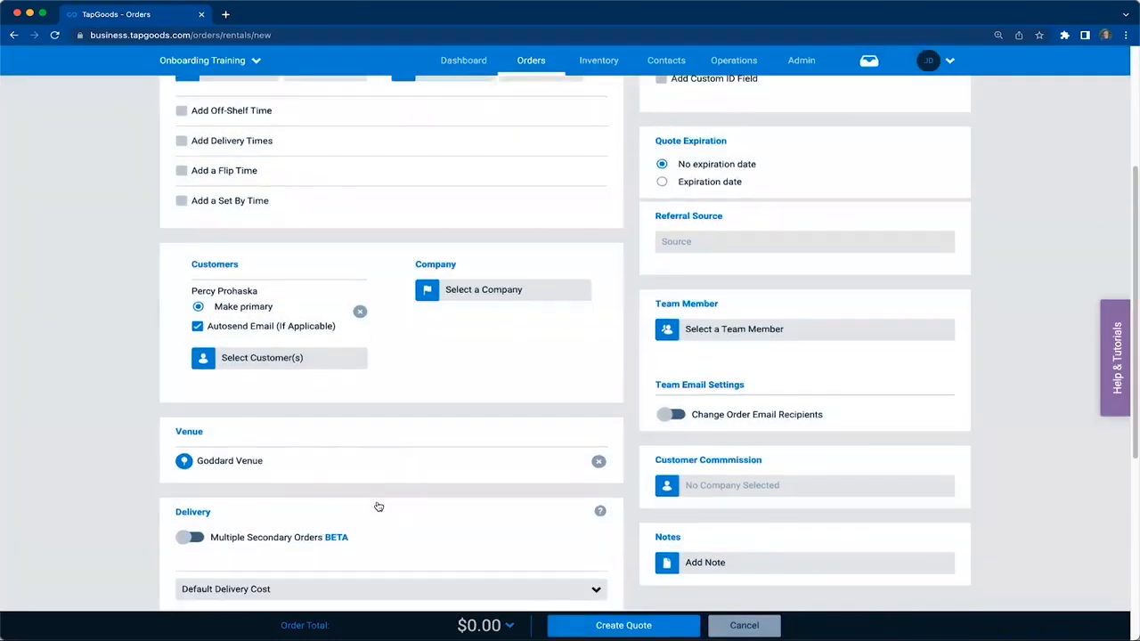
pyautogui.scroll(8, 400, 511)
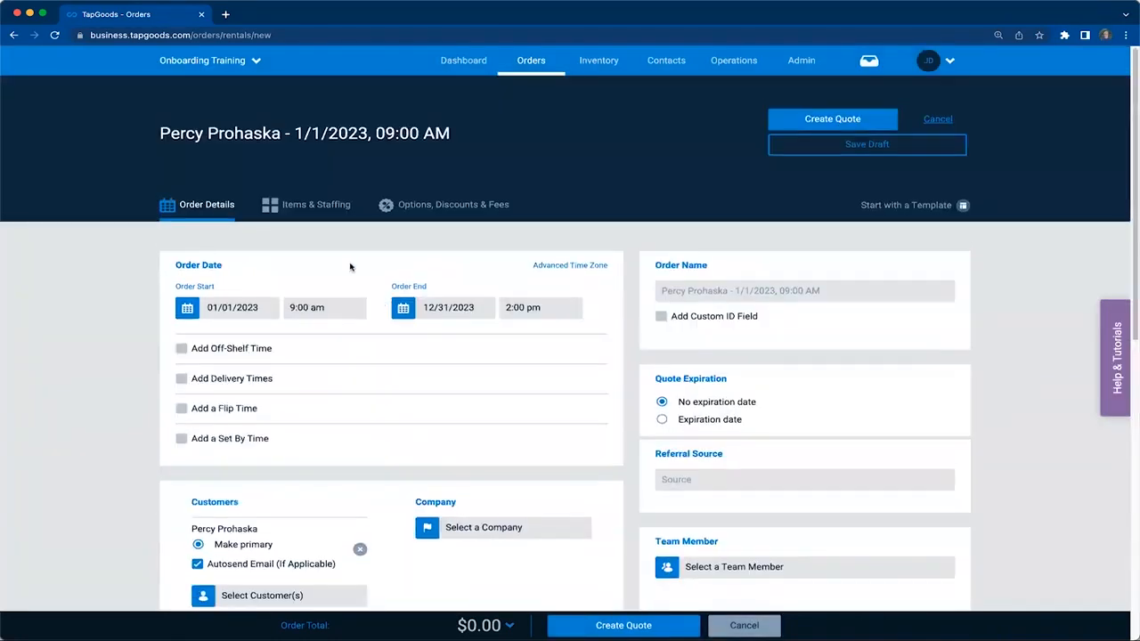
# Add one Monthly Service 5th to the order's default section
pyautogui.click(306, 210)
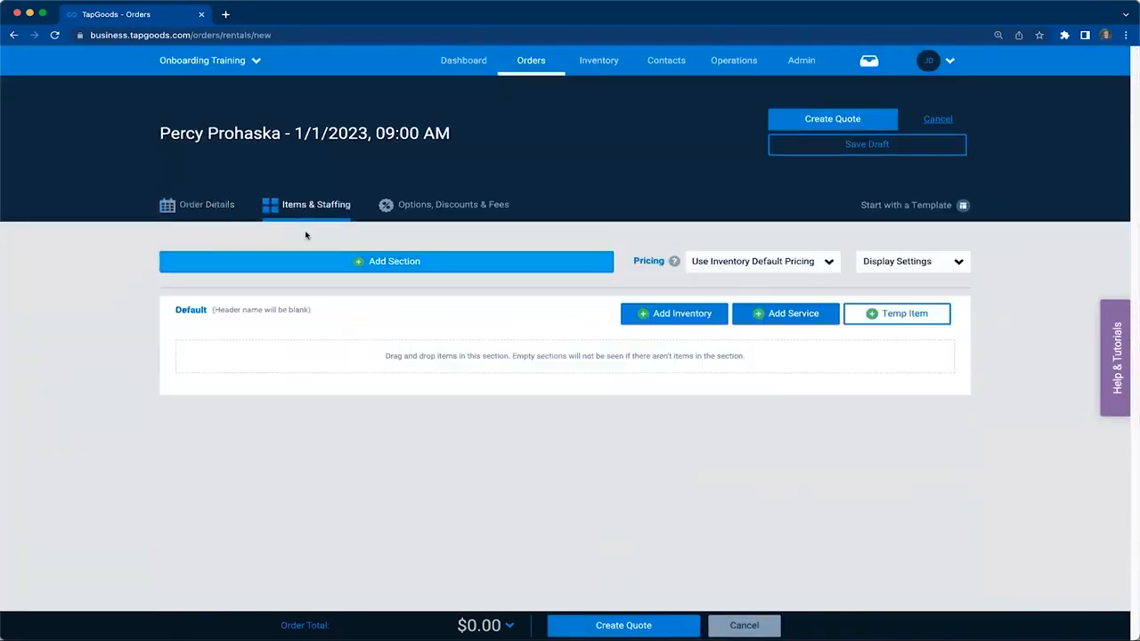
pyautogui.click(779, 320)
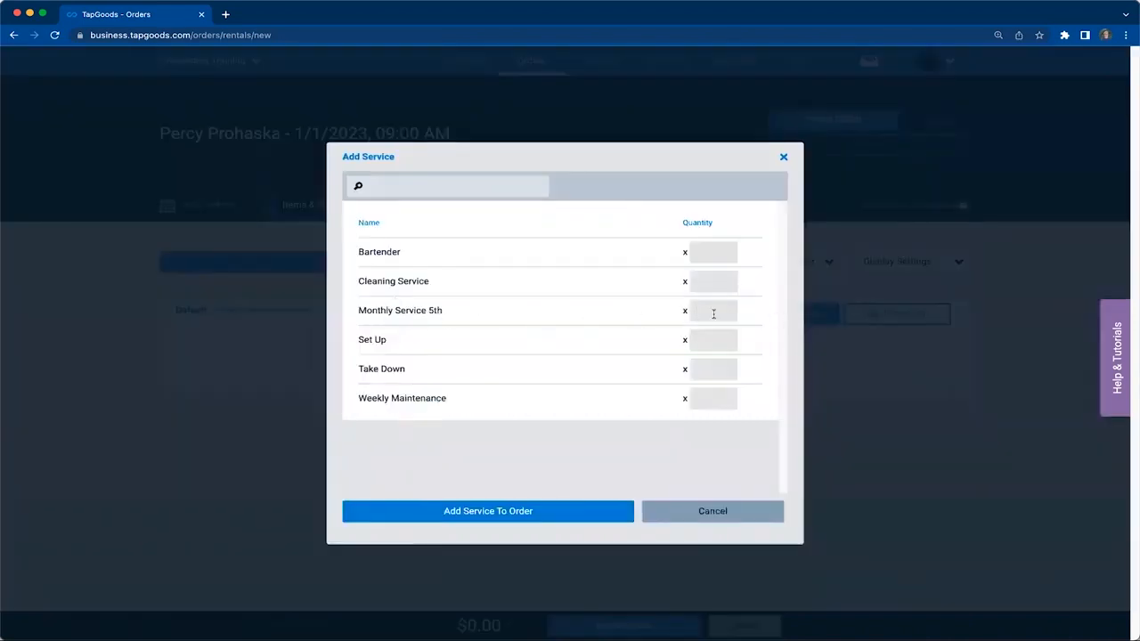
pyautogui.write('1')
pyautogui.click(470, 515)
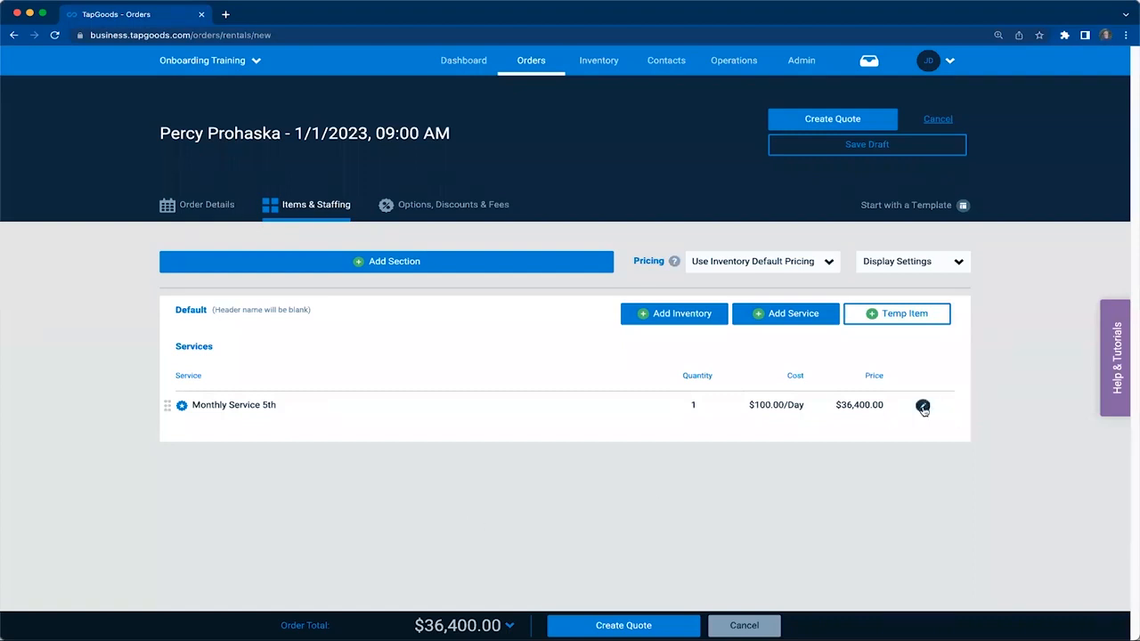
# Open the options of Monthly Service 5th in the order and mark the service as requiring routing
pyautogui.click(924, 410)
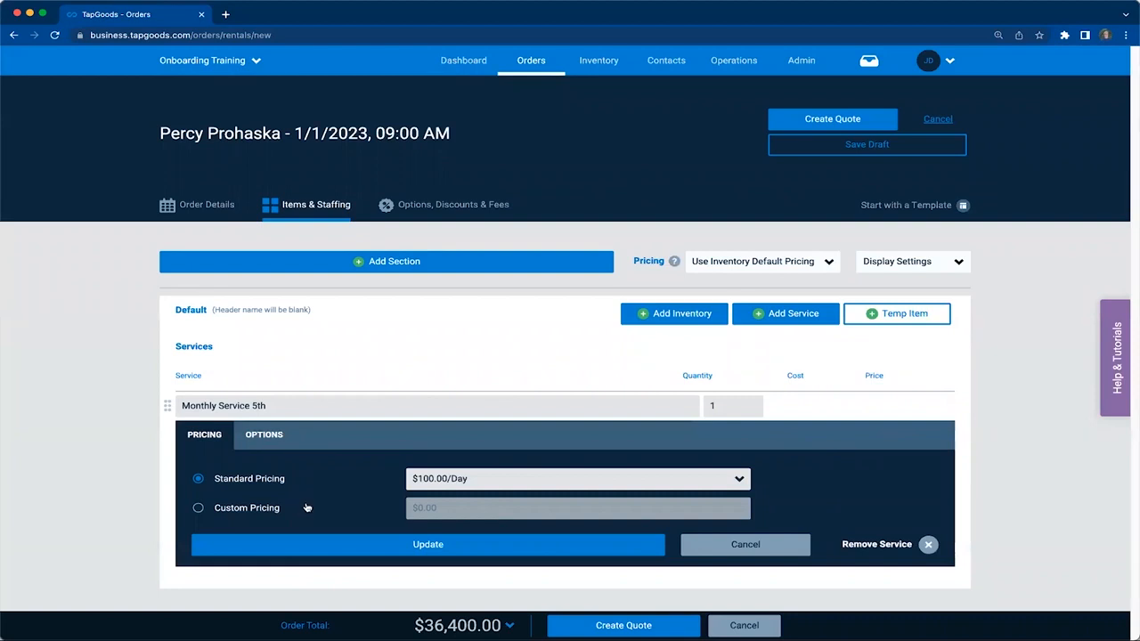
pyautogui.click(278, 436)
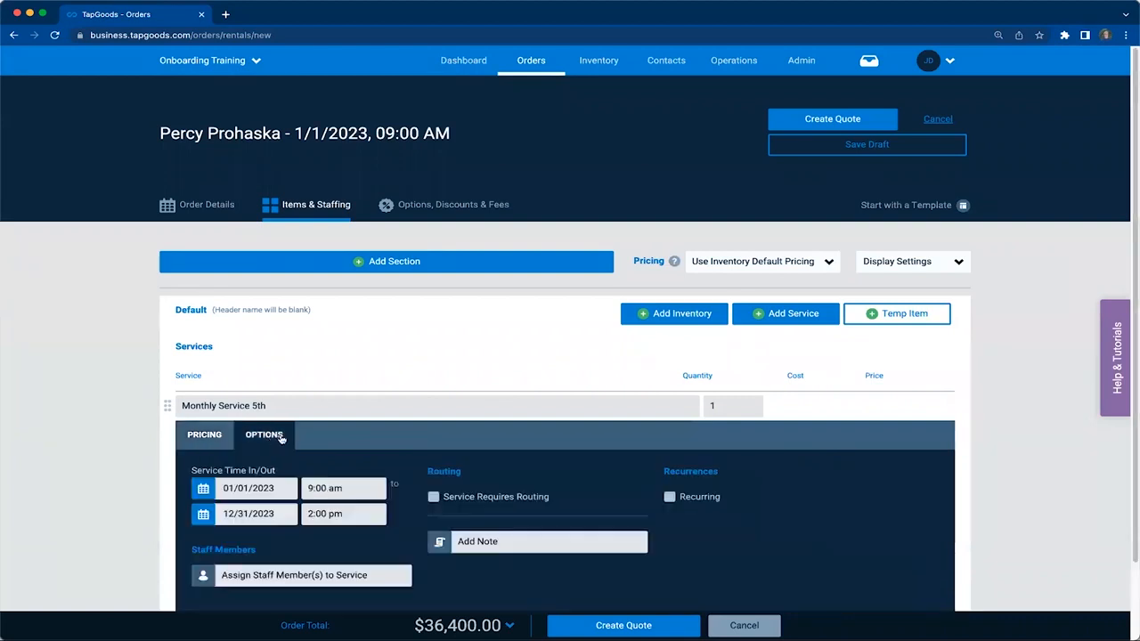
pyautogui.scroll(-2, 409, 445)
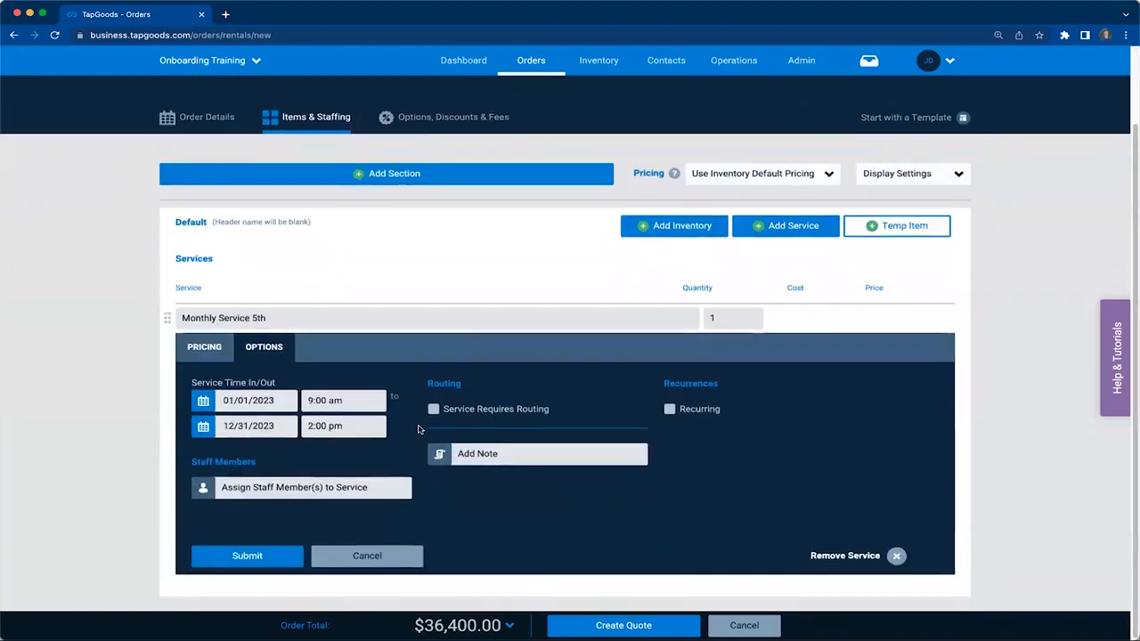
pyautogui.click(433, 411)
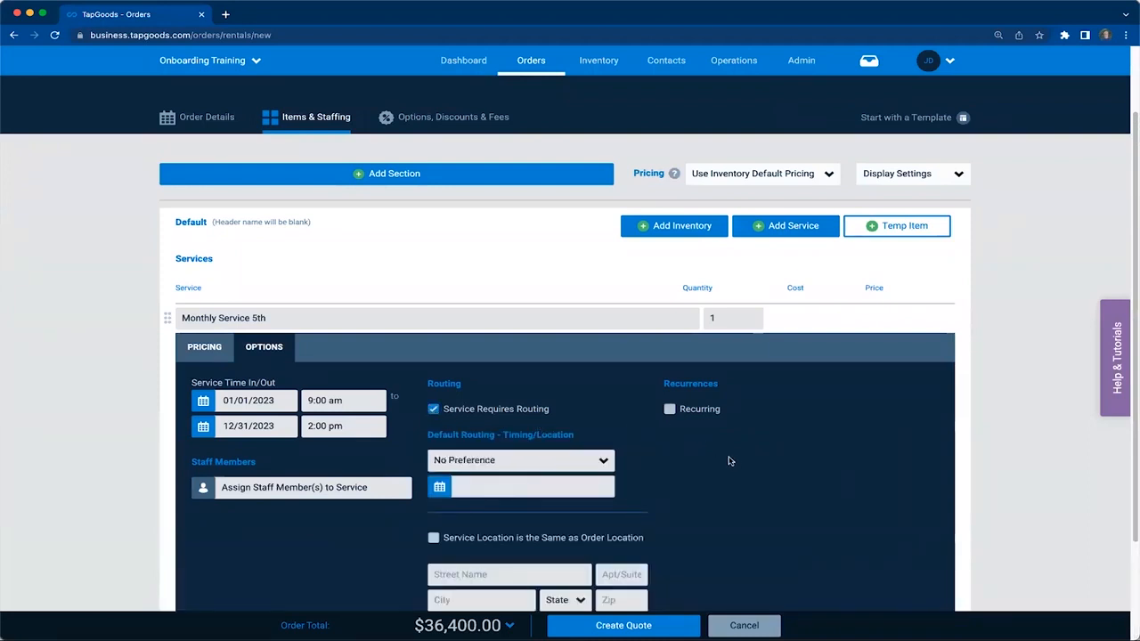
# Make the service recurring with the Monthly 5th recurrence, use the order location as its service location, and submit the options
pyautogui.click(669, 409)
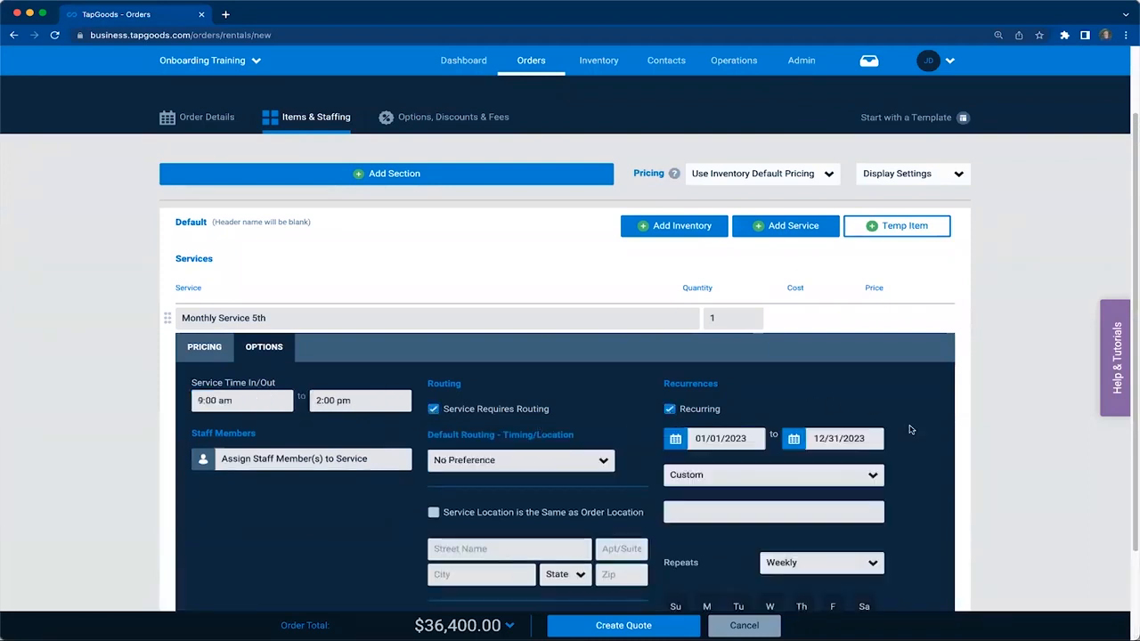
pyautogui.scroll(-3, 757, 320)
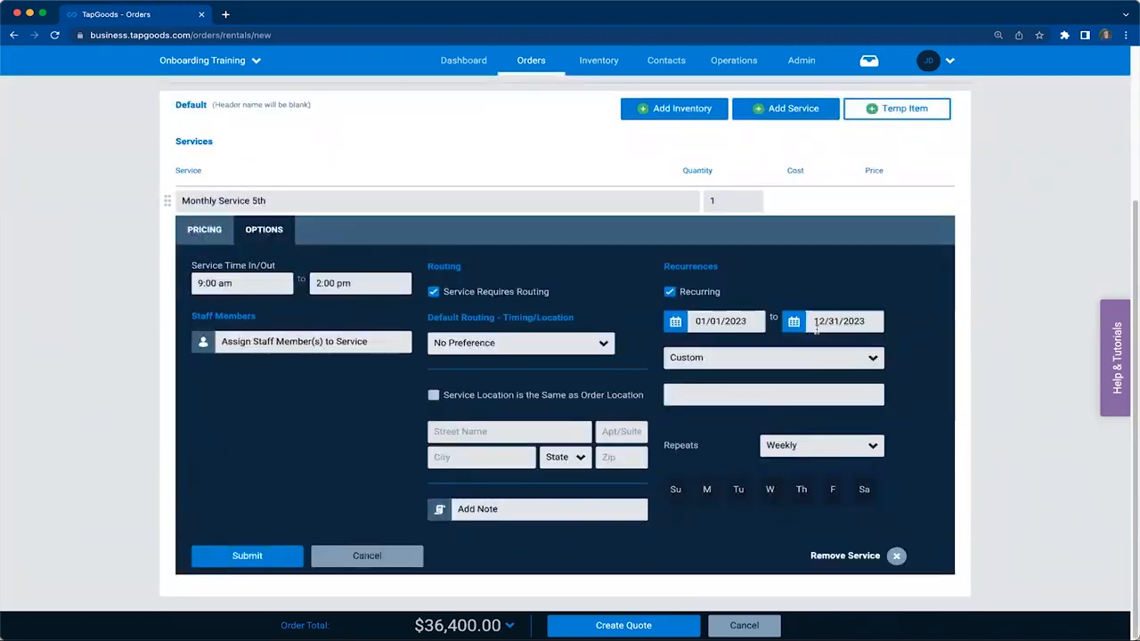
pyautogui.click(814, 359)
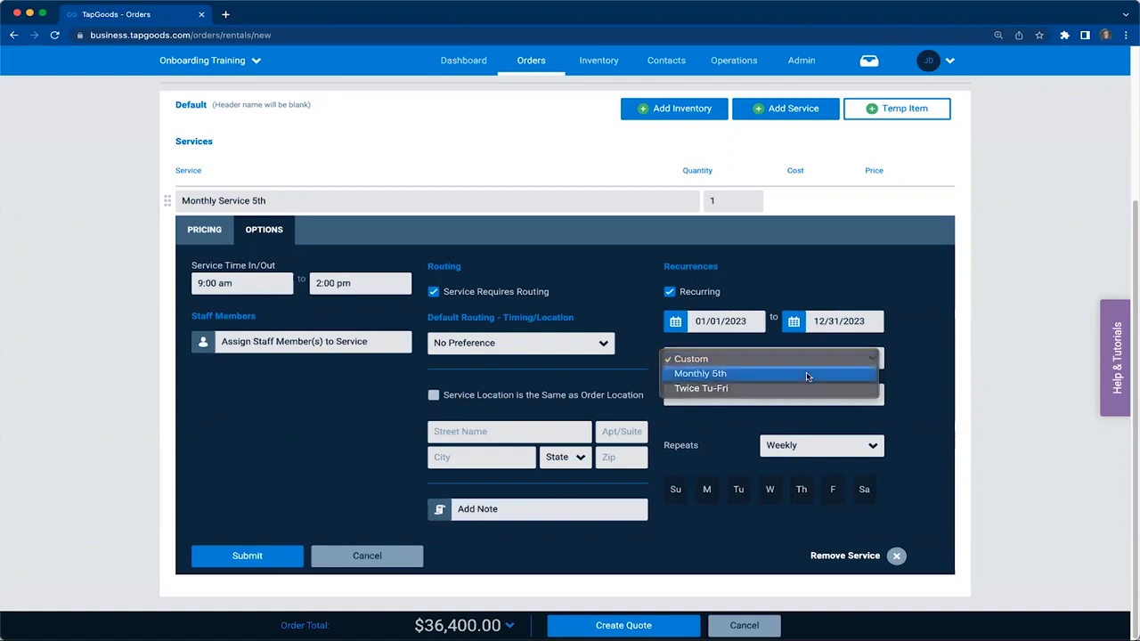
pyautogui.click(807, 374)
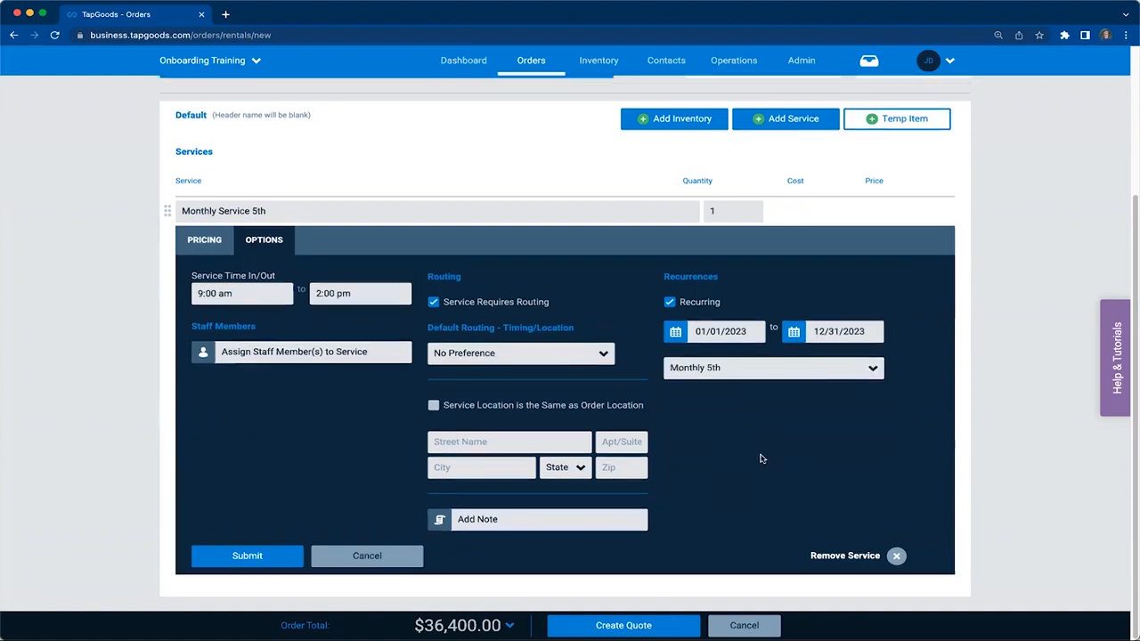
pyautogui.click(433, 406)
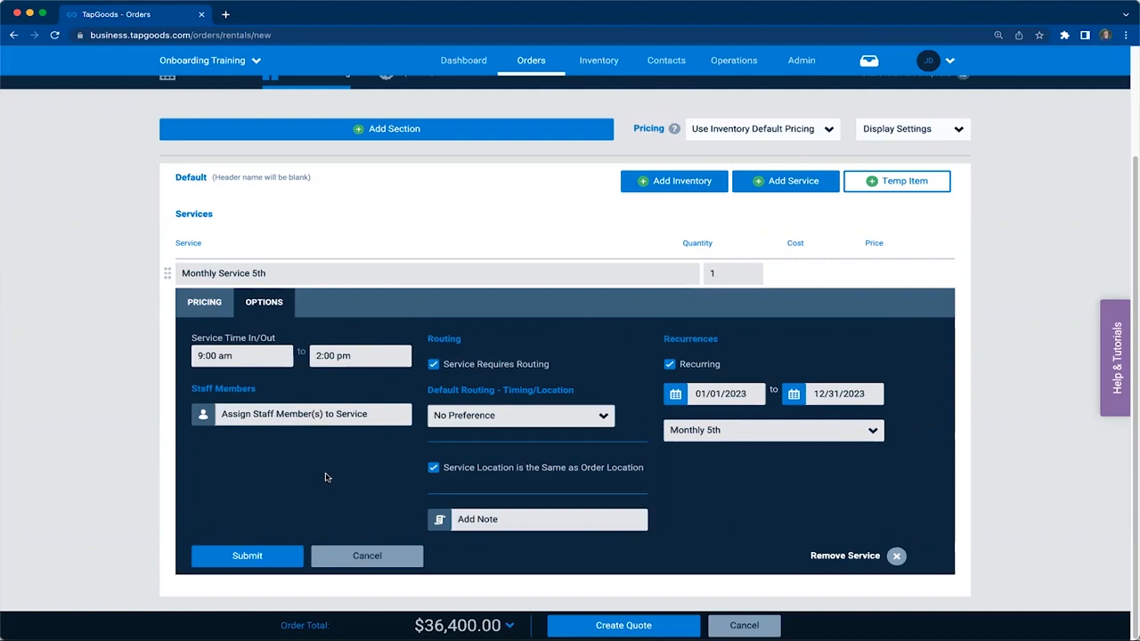
pyautogui.click(247, 557)
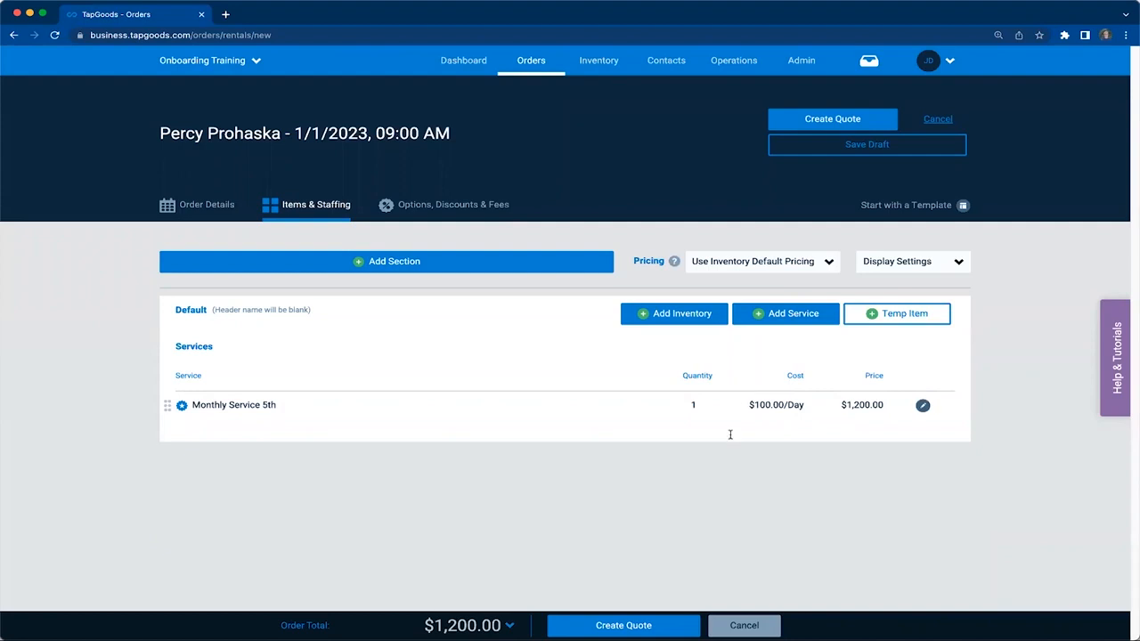
# Create the quote and expand Monthly Service 5th in its services to review the individual occurrences
pyautogui.moveTo(810, 417)
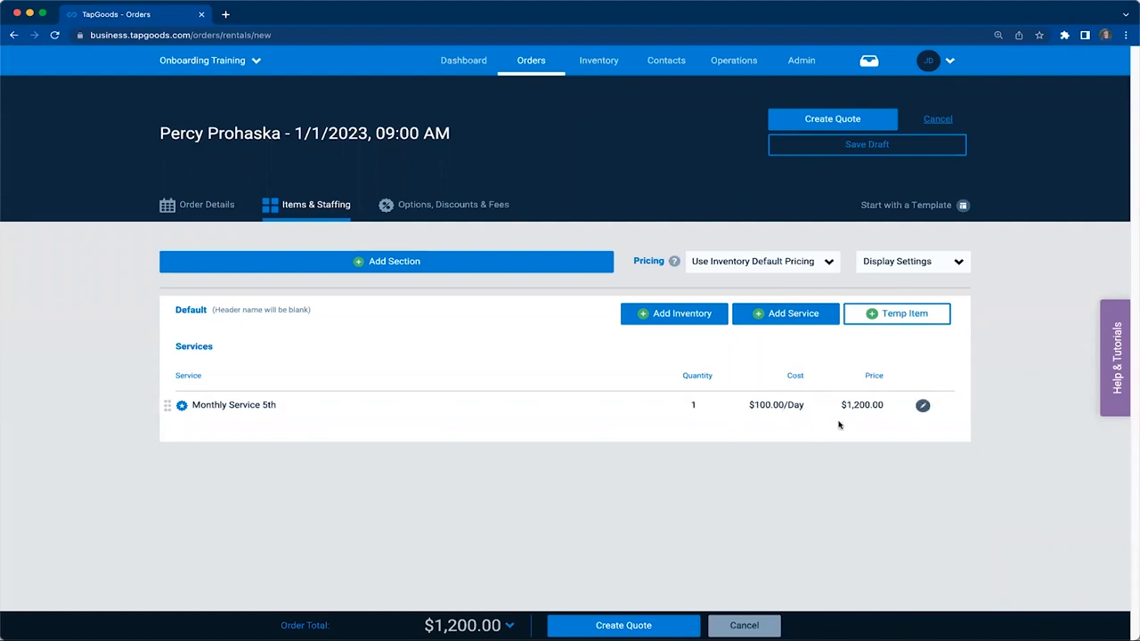
pyautogui.click(857, 122)
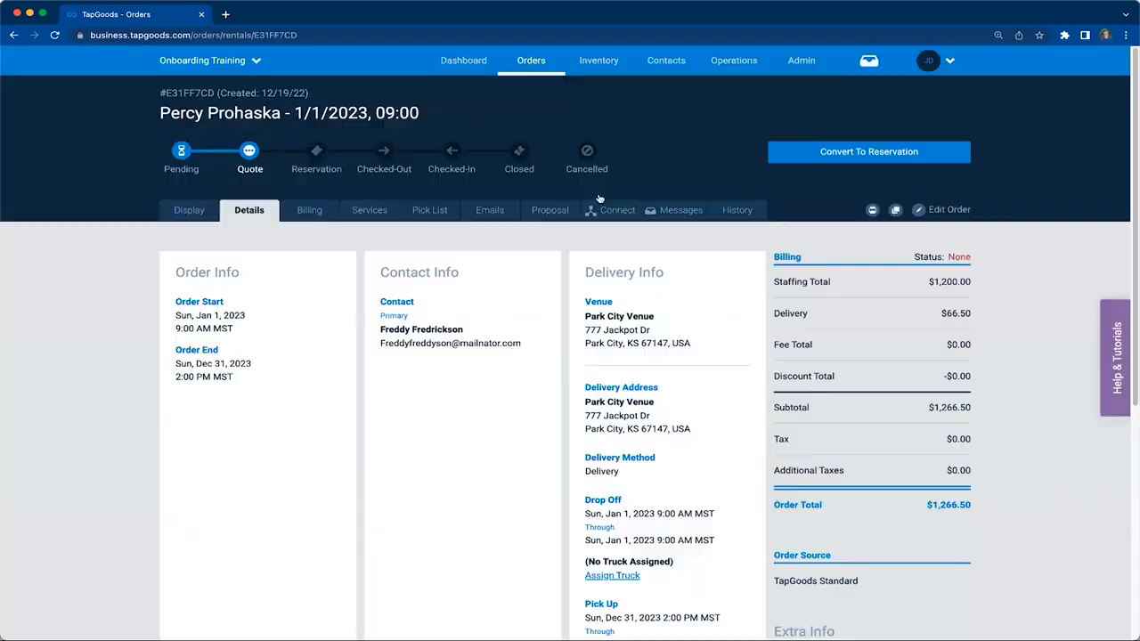
pyautogui.click(370, 216)
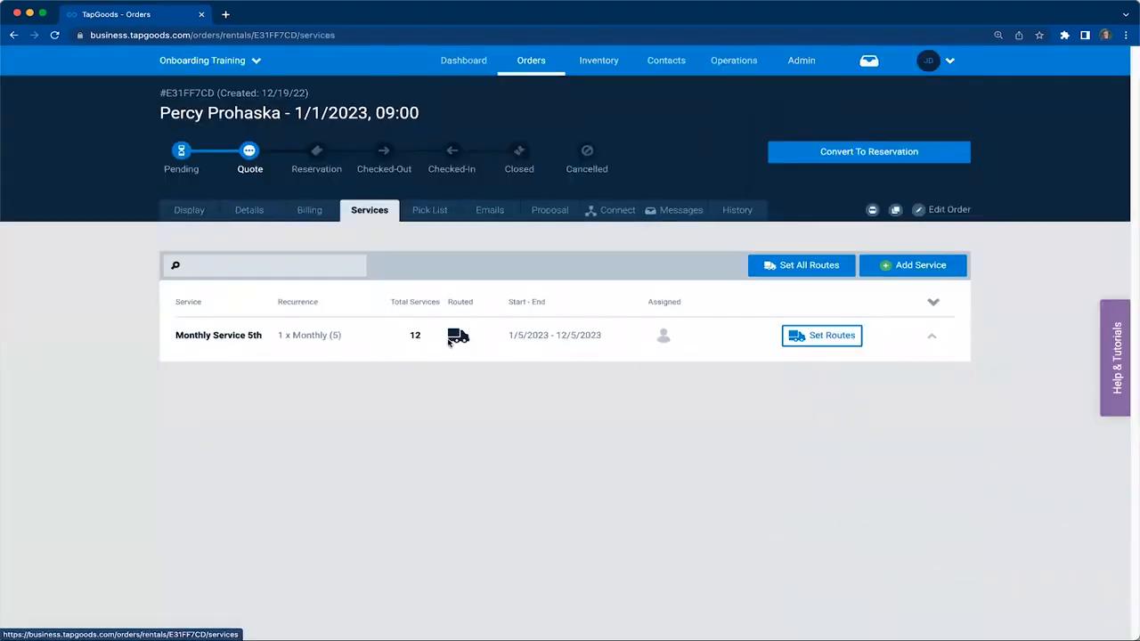
pyautogui.click(930, 340)
pyautogui.scroll(-3, 781, 389)
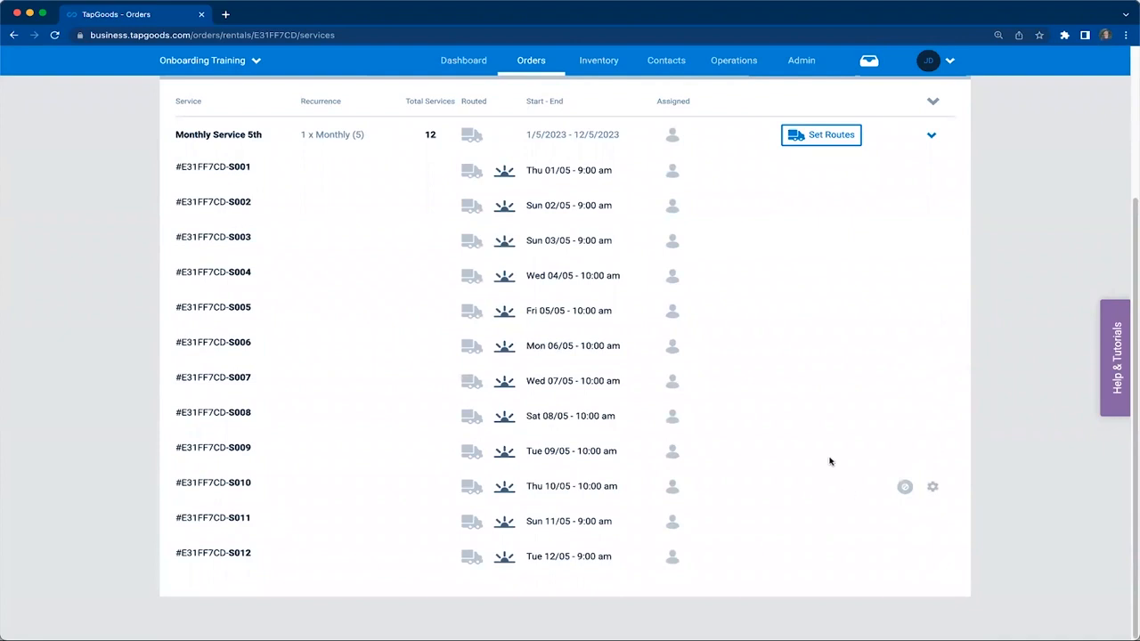
pyautogui.scroll(3, 825, 298)
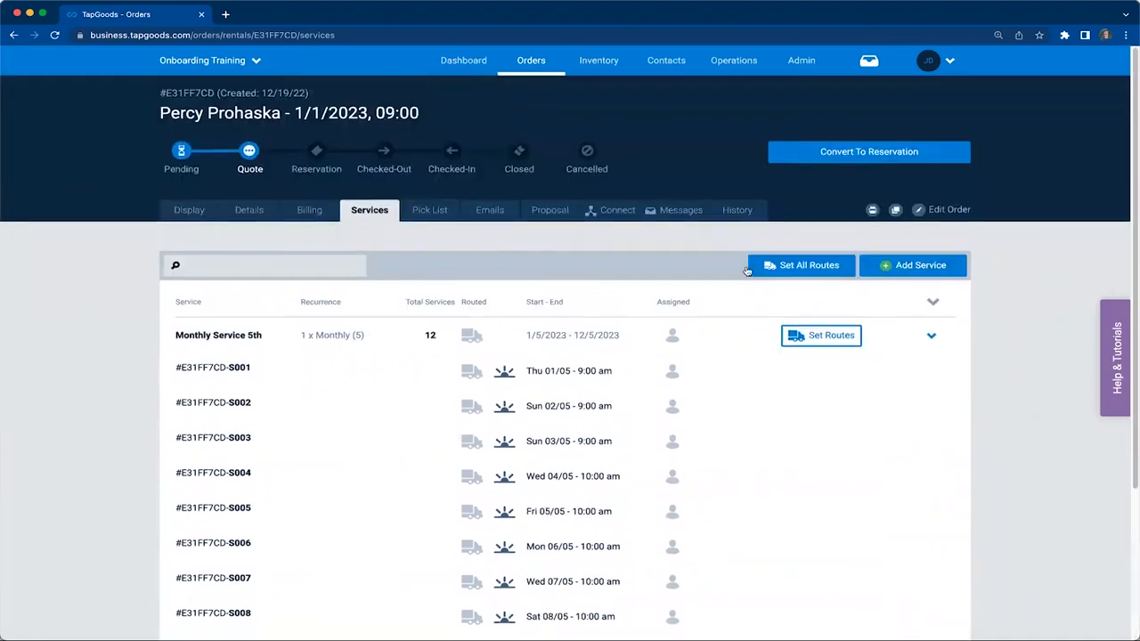
# Set the routes for all services on the order at once
pyautogui.click(810, 268)
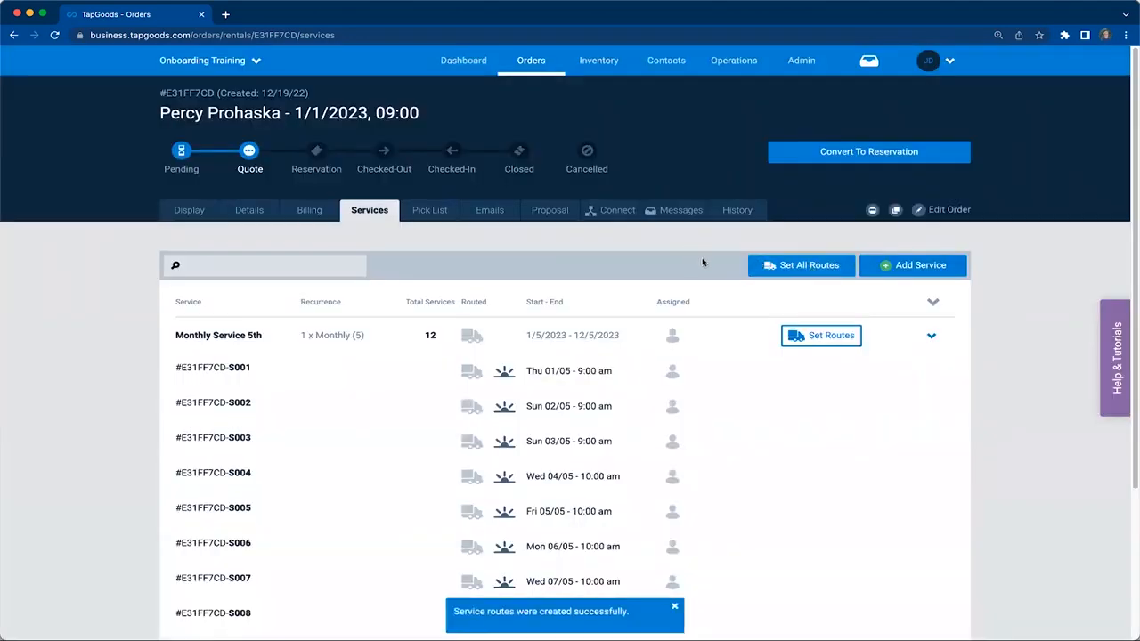
pyautogui.click(808, 64)
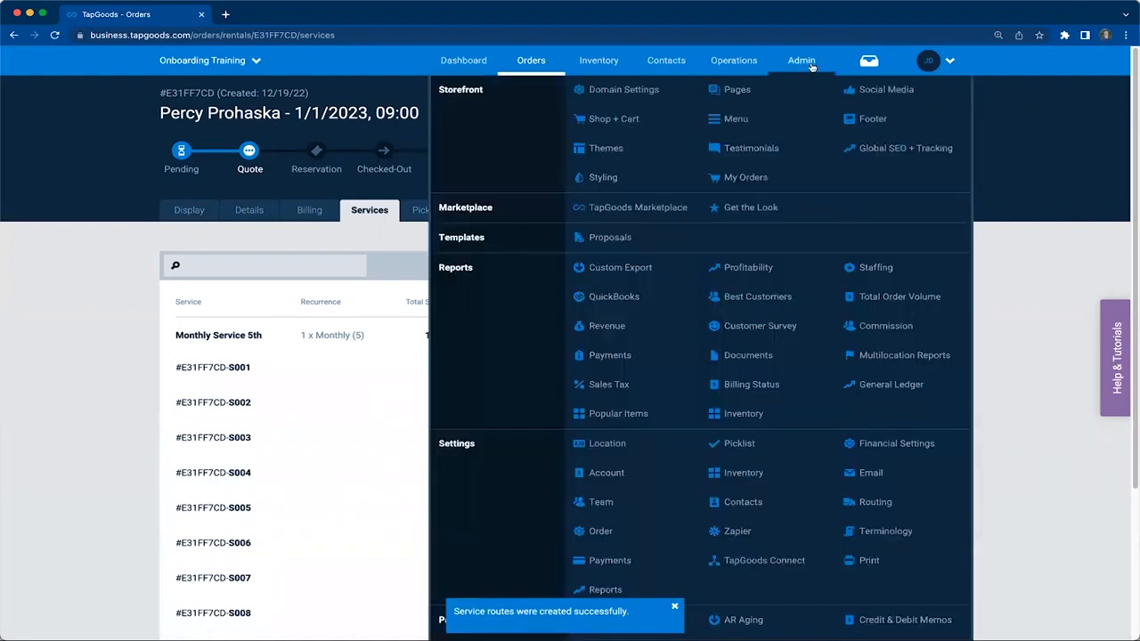
pyautogui.click(732, 60)
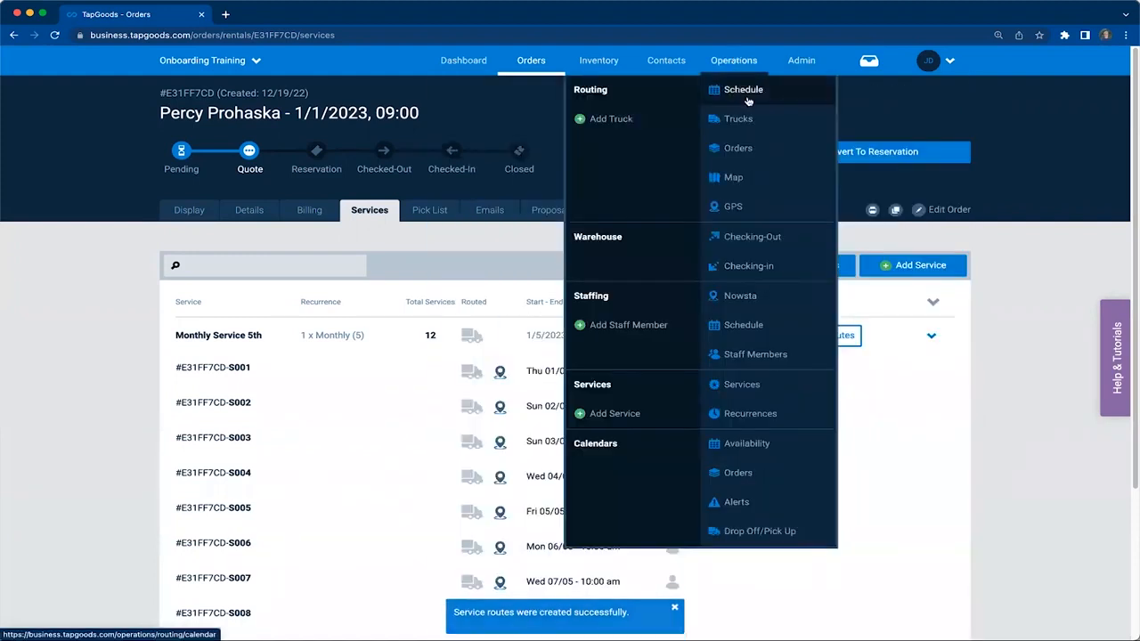
# Assign a staff member to the 01/05 occurrence of Monthly Service 5th and submit the change
pyautogui.scroll(-3, 985, 312)
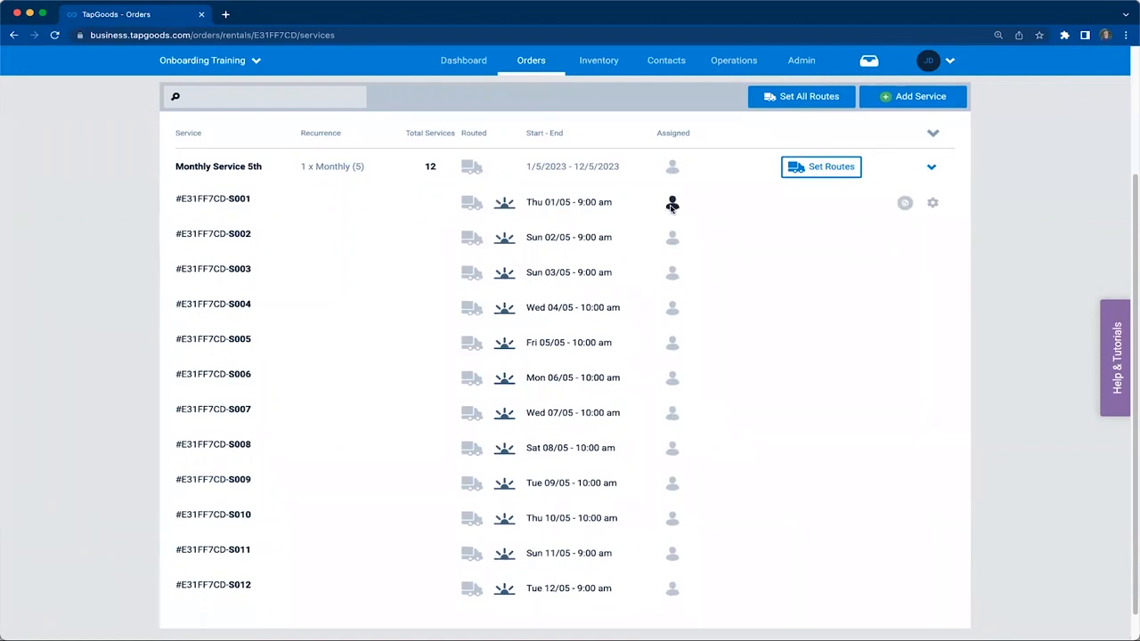
pyautogui.click(932, 203)
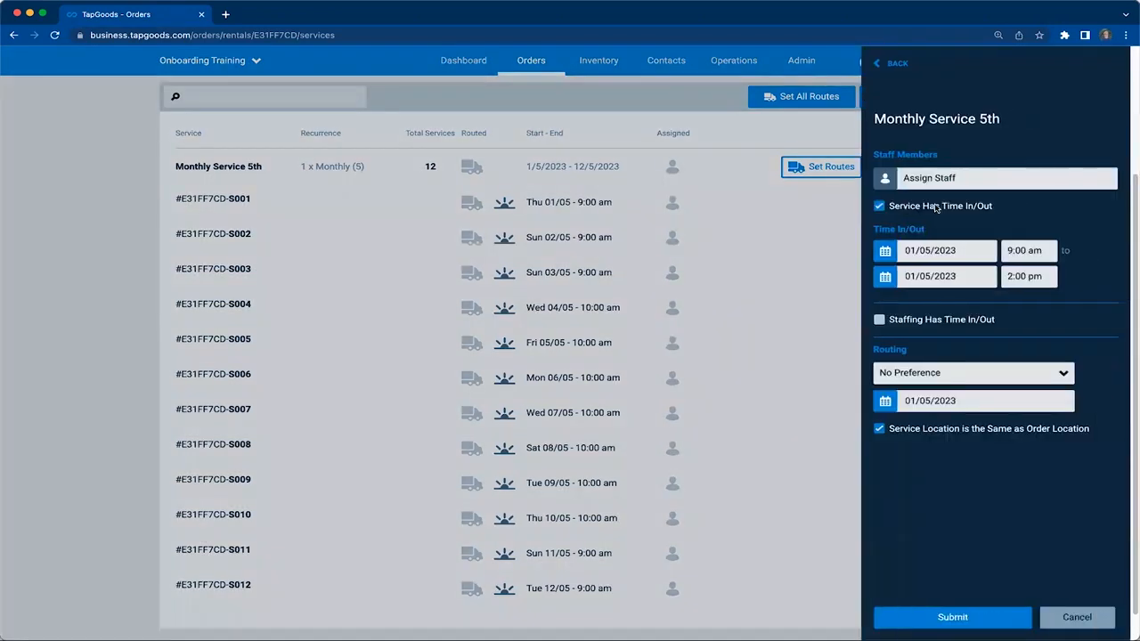
pyautogui.click(938, 179)
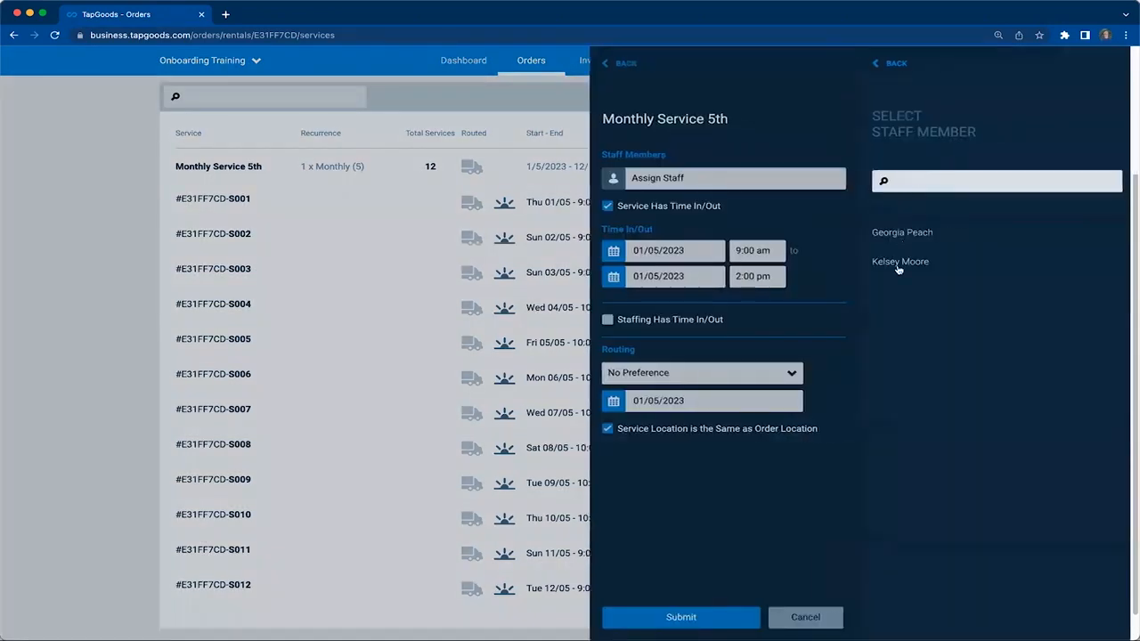
pyautogui.click(902, 262)
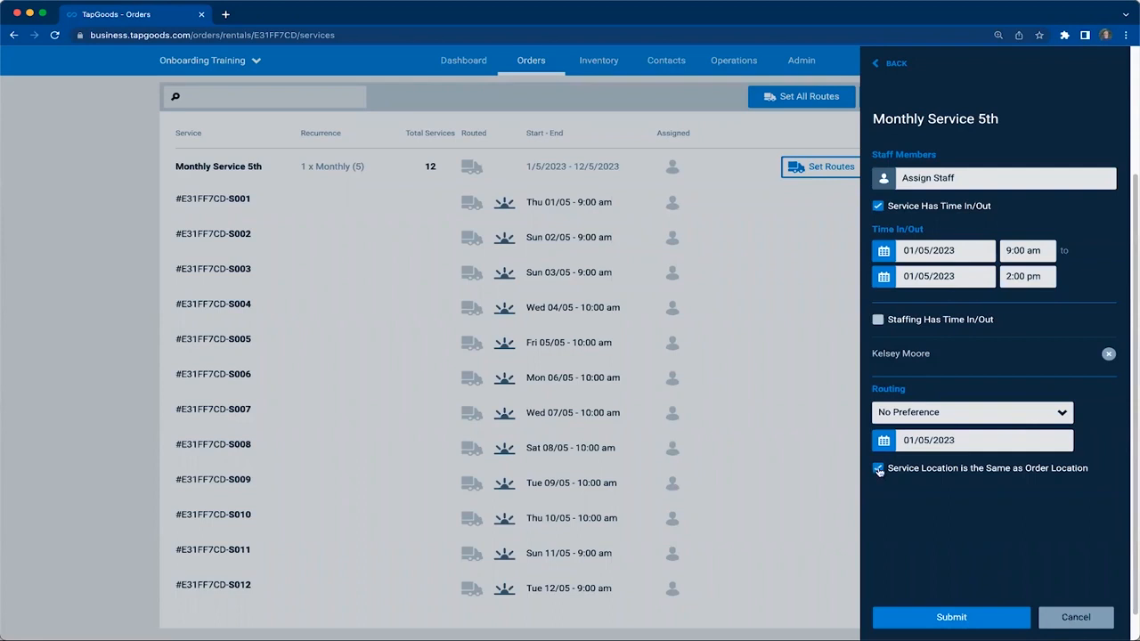
pyautogui.click(957, 613)
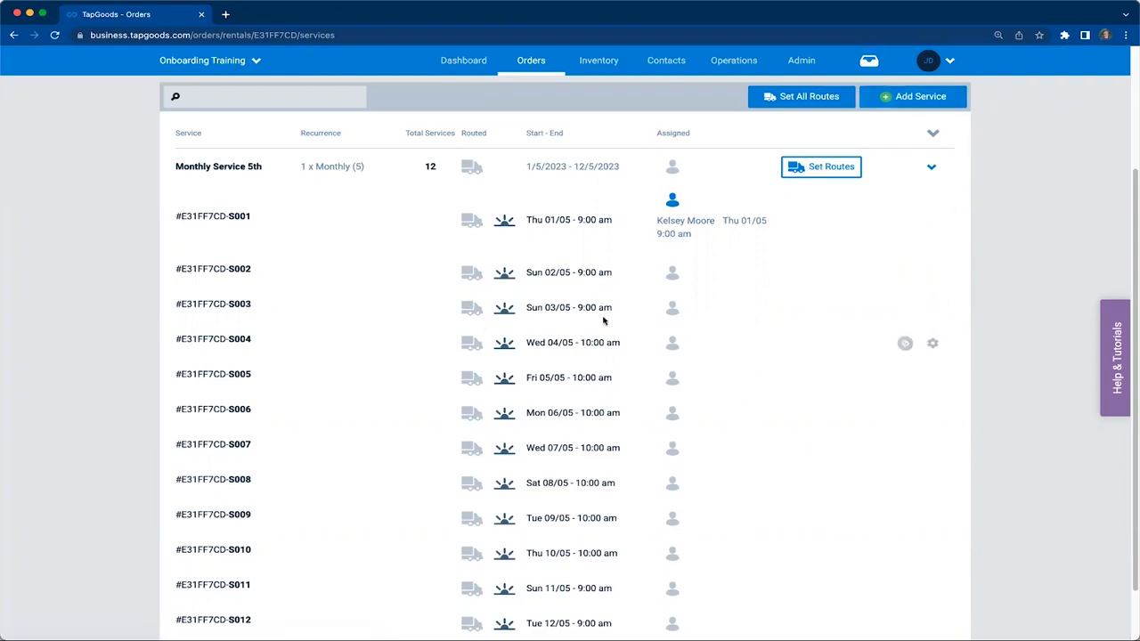
# Examine the list of service occurrences and compare their individual IDs with the order number
pyautogui.scroll(-1, 1026, 330)
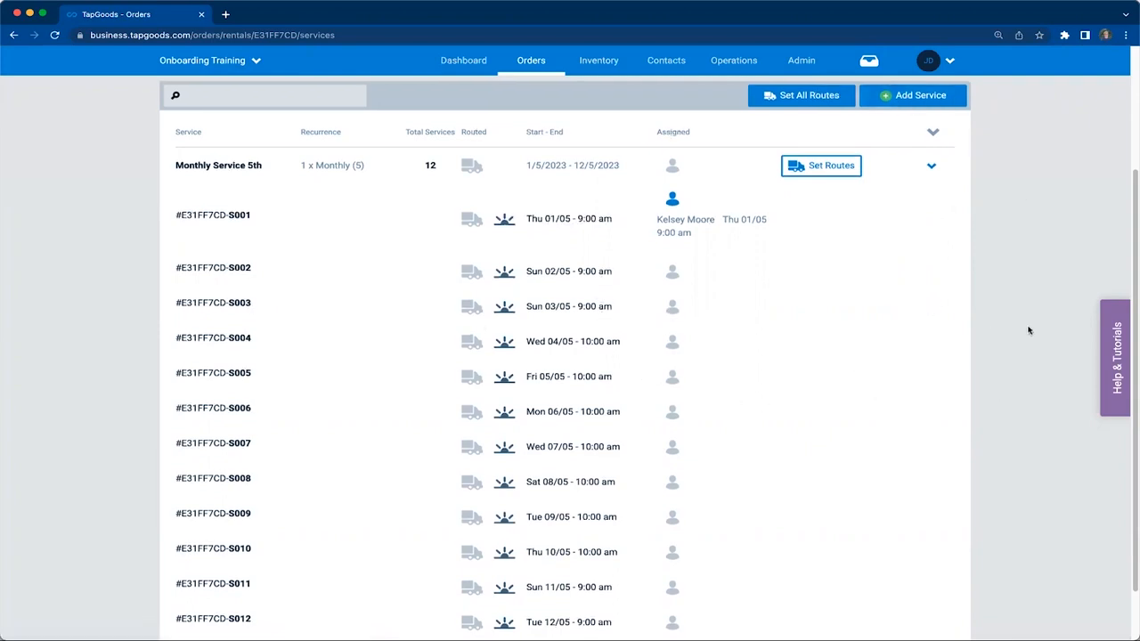
pyautogui.scroll(-1, 1027, 330)
pyautogui.scroll(3, 1026, 329)
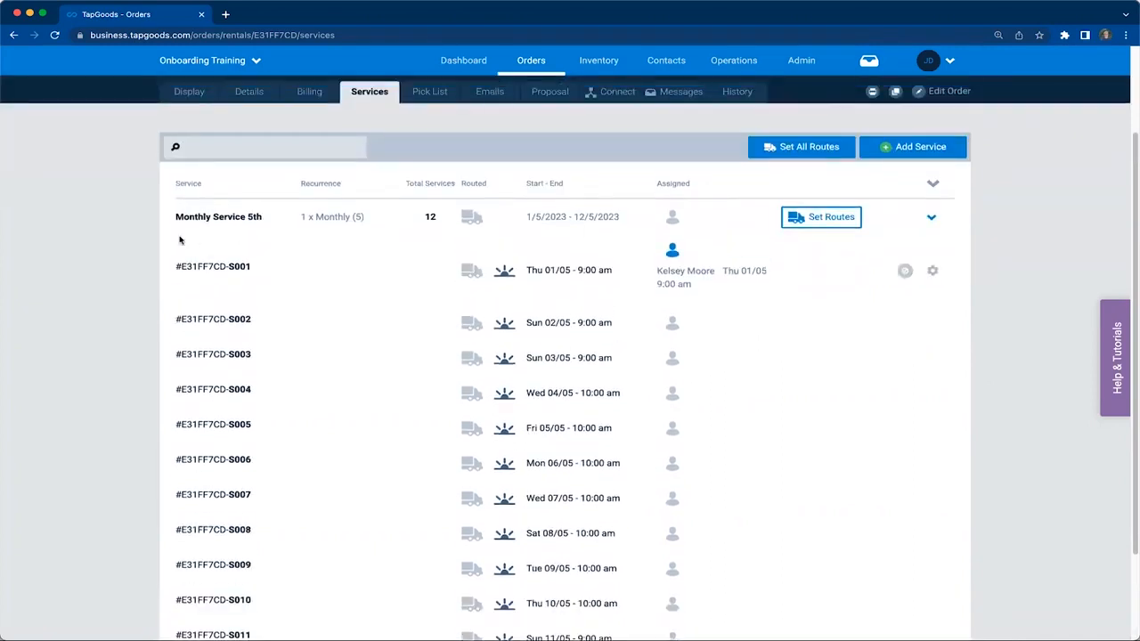
pyautogui.scroll(3, 280, 321)
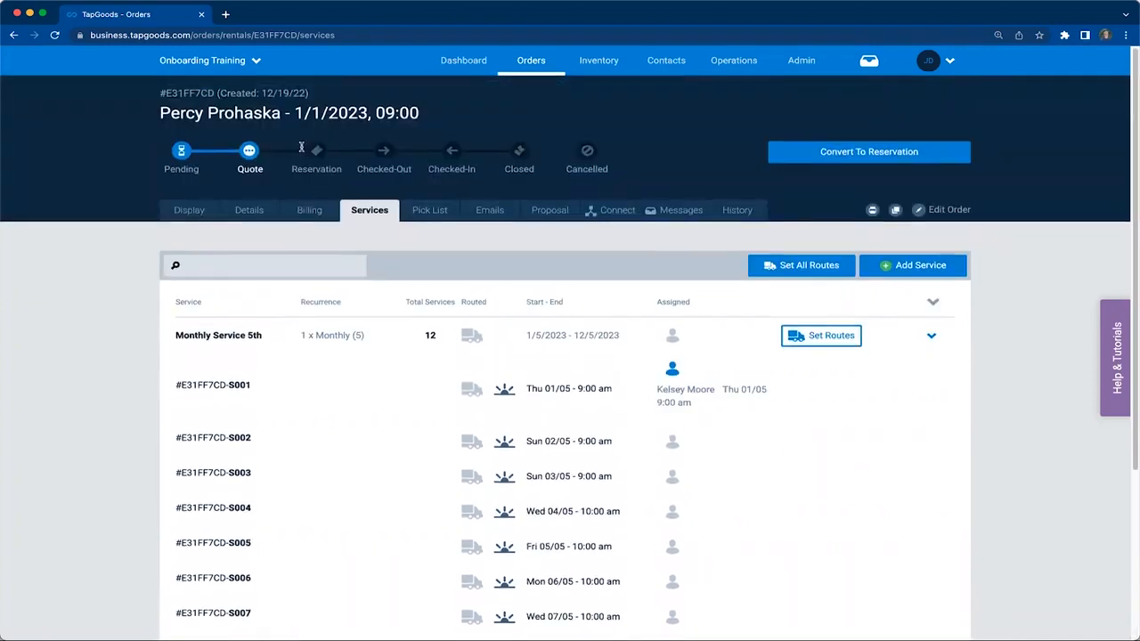
pyautogui.doubleClick(186, 93)
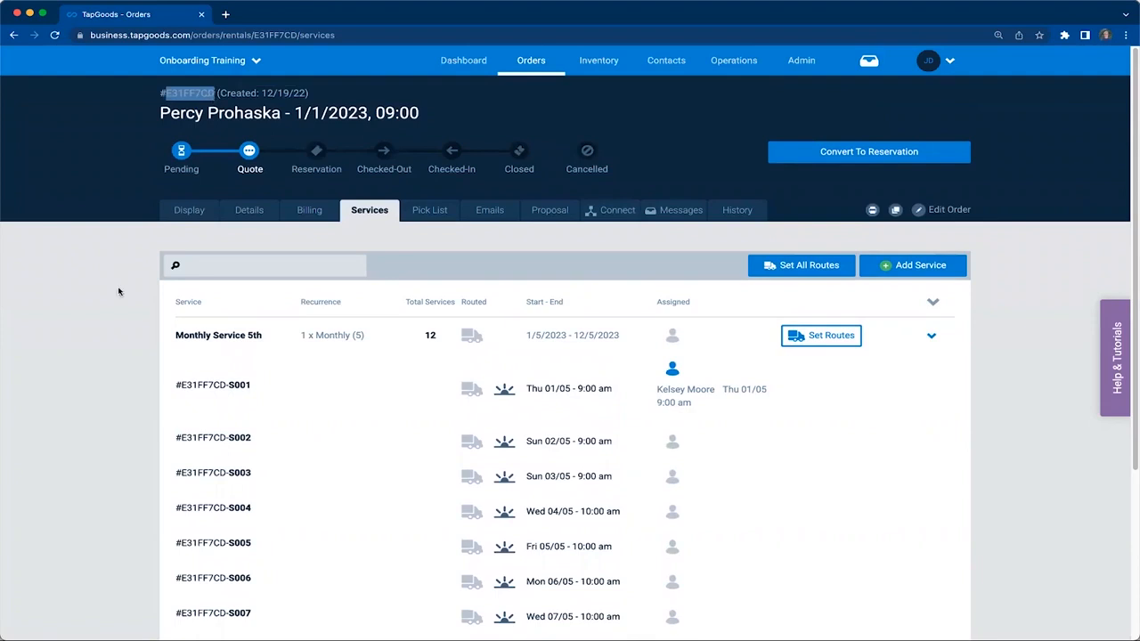
pyautogui.click(178, 392)
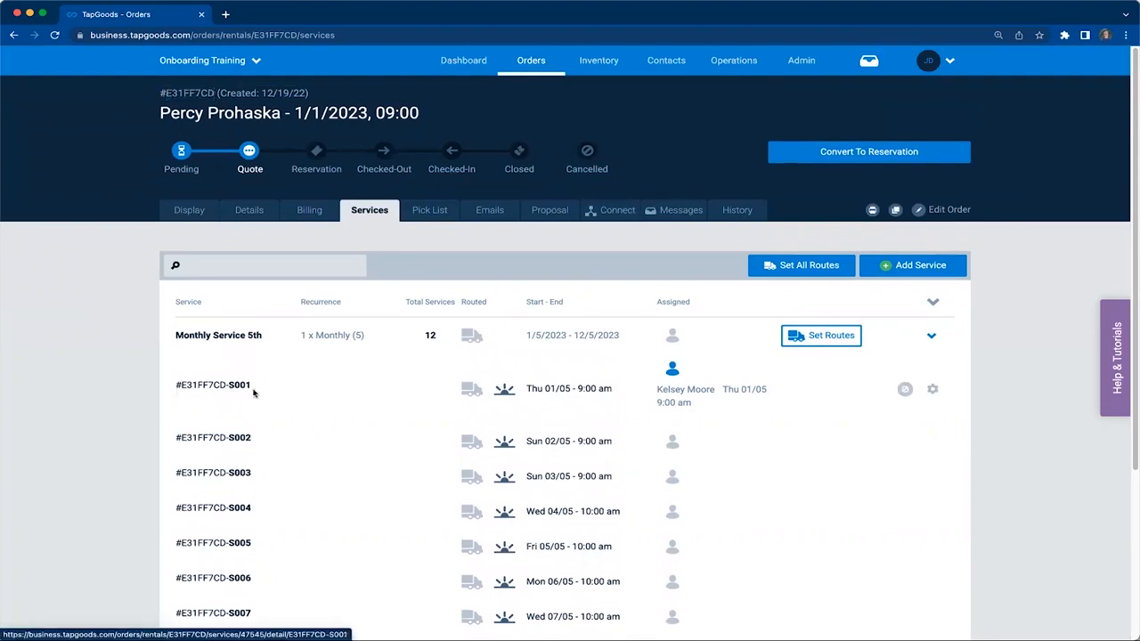
pyautogui.scroll(-5, 254, 389)
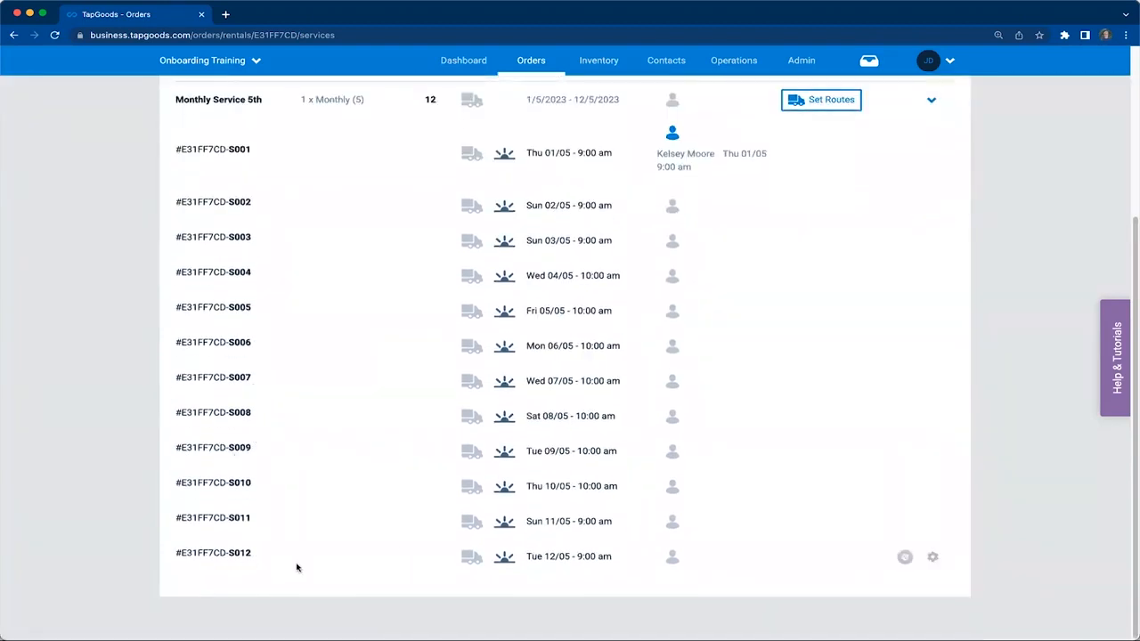
# Convert the quote to a reservation
pyautogui.scroll(5, 1044, 349)
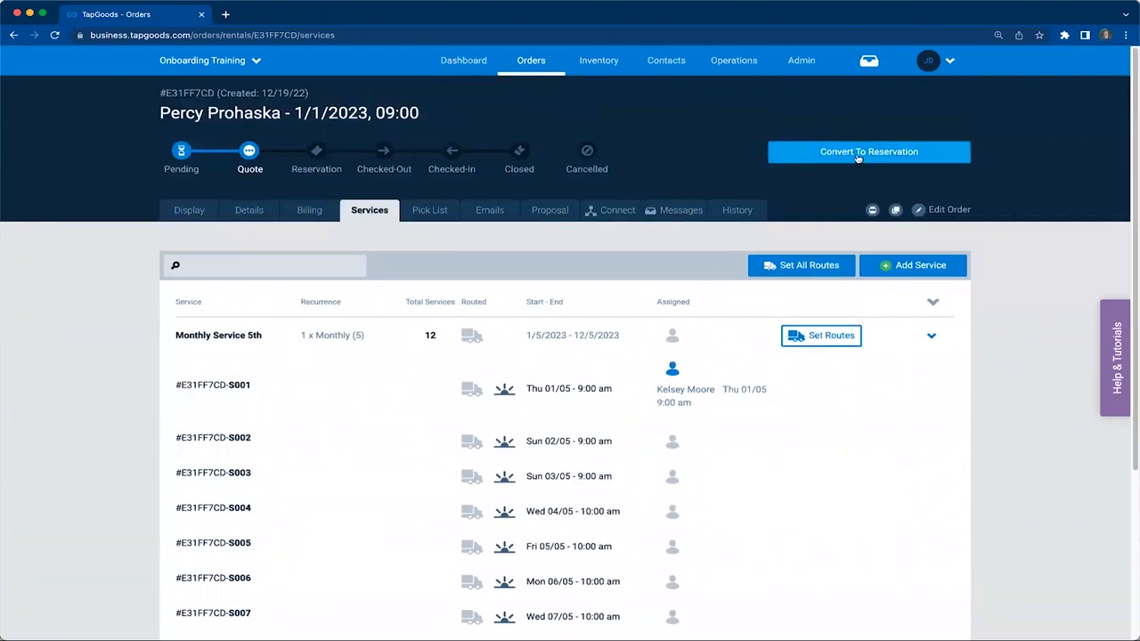
pyautogui.click(857, 158)
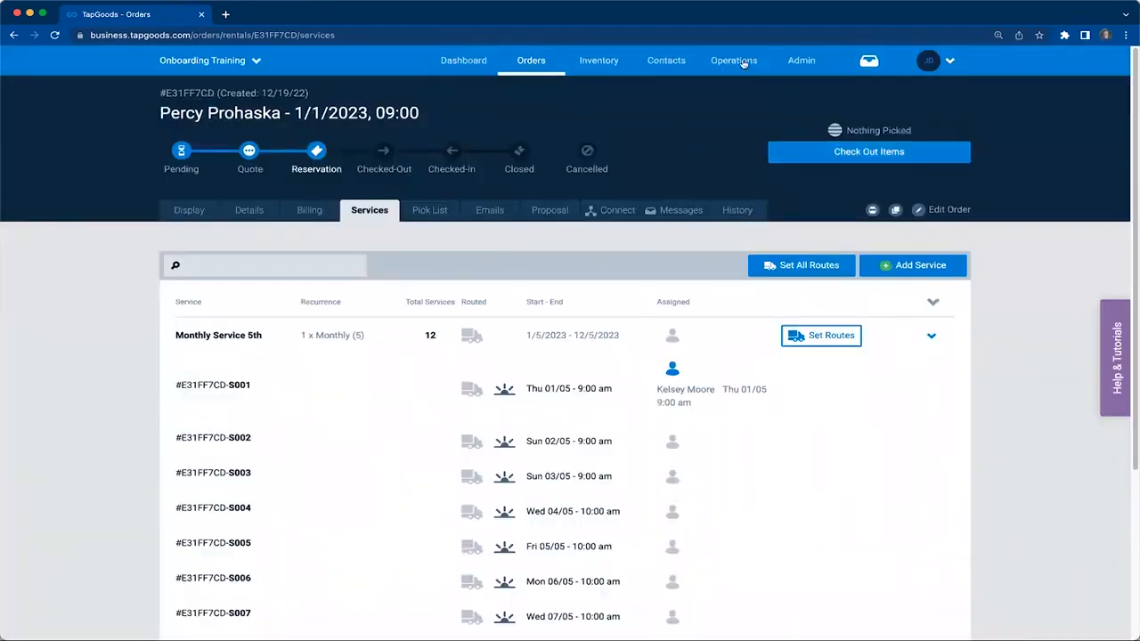
# Open the routing schedule for May 2023 and bring up the routing map for the service on May 5
pyautogui.moveTo(740, 59)
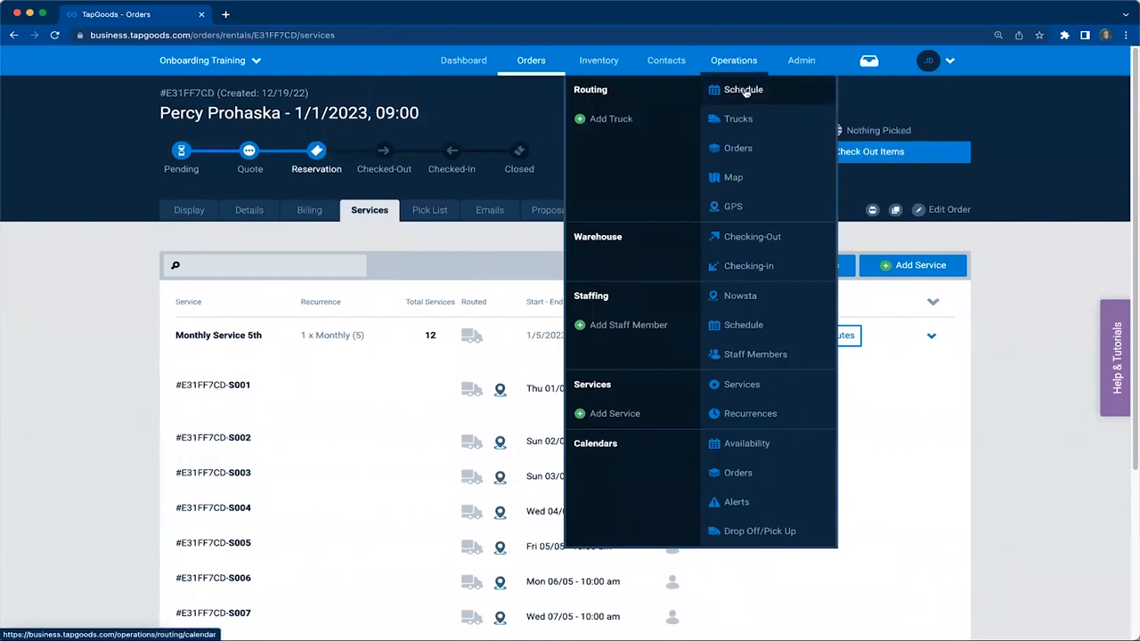
pyautogui.click(744, 90)
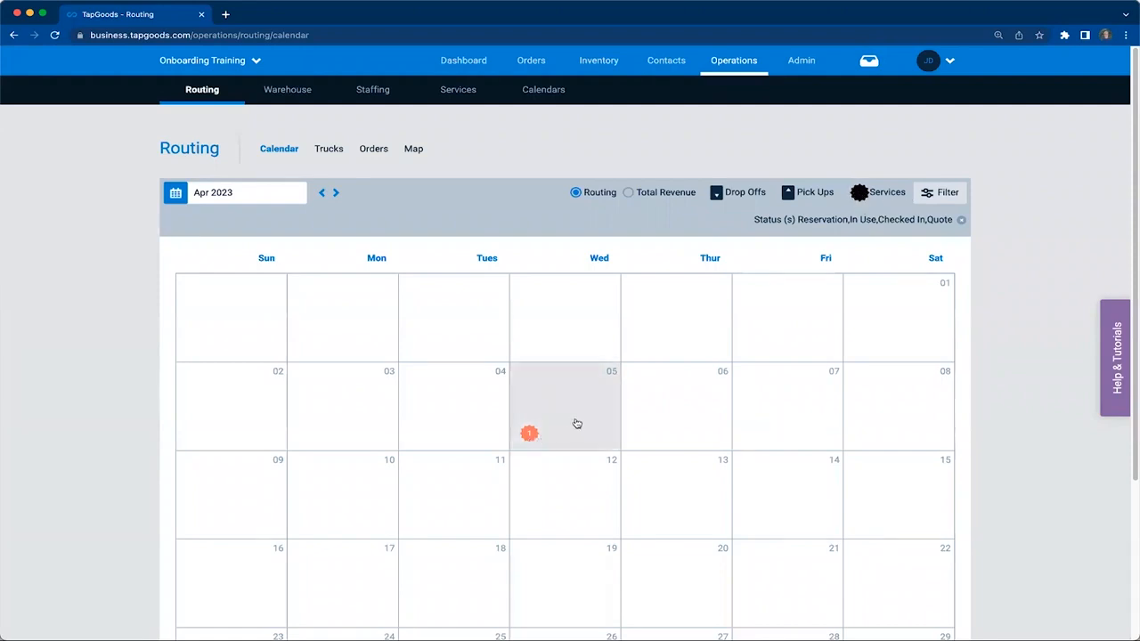
pyautogui.click(336, 193)
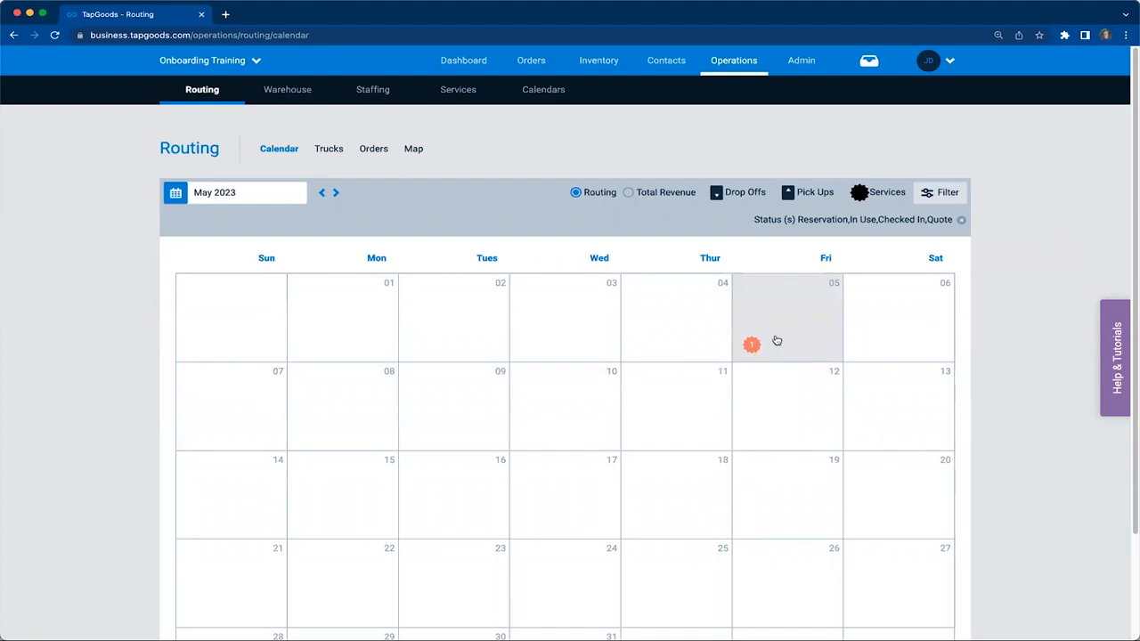
pyautogui.click(752, 345)
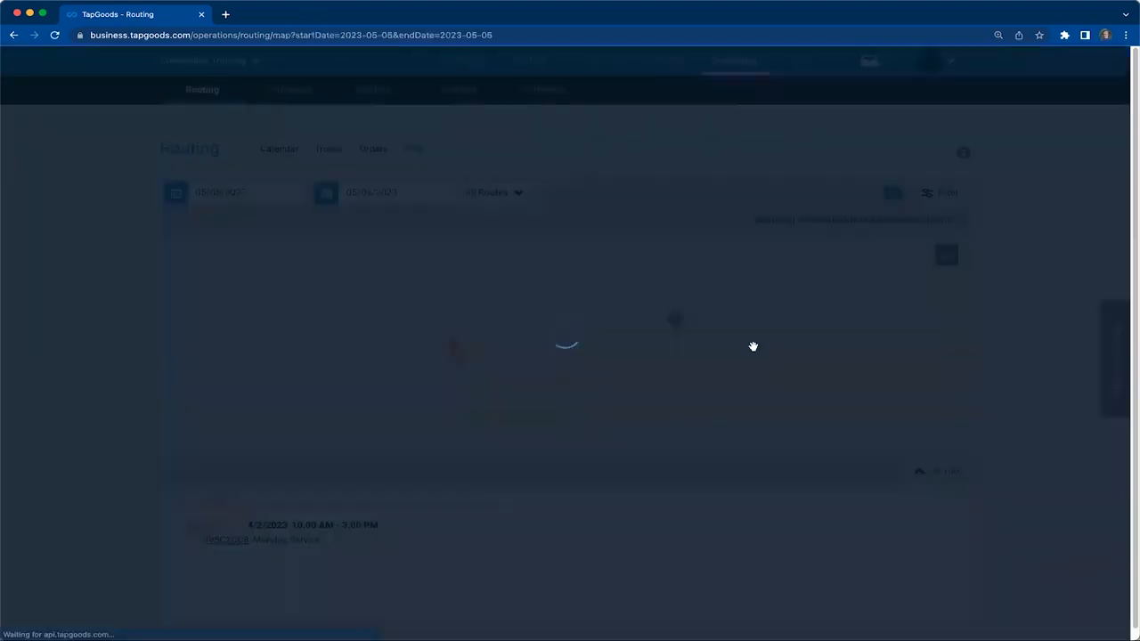
pyautogui.scroll(-1, 1030, 475)
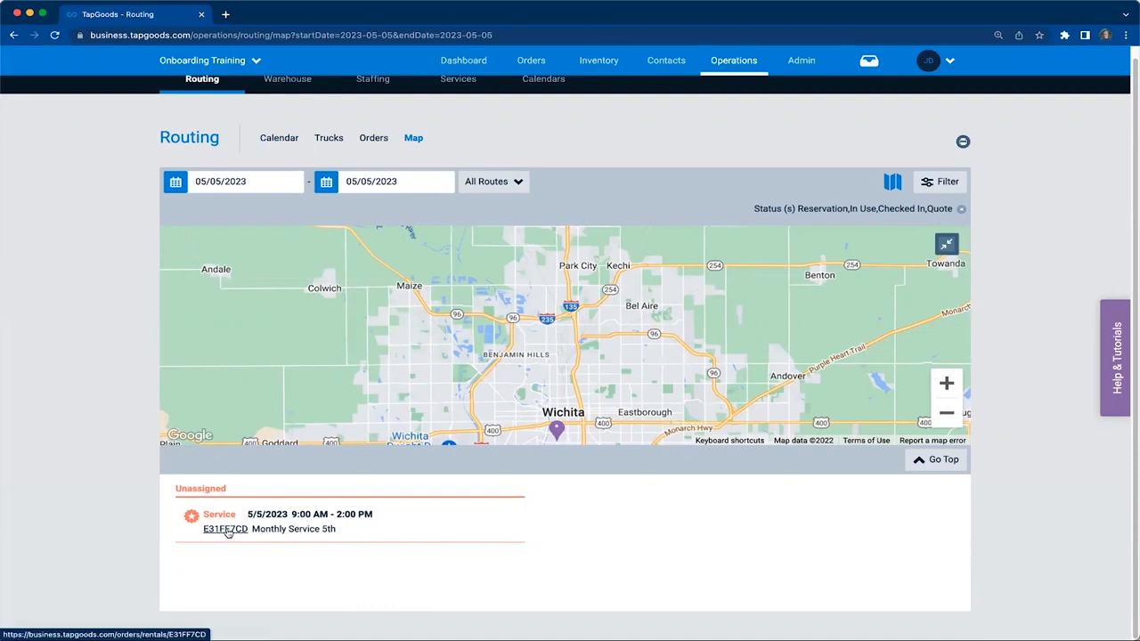
# Assign Truck A (Truck 1) to the unassigned 5/5/2023 occurrence of Monthly Service 5th
pyautogui.click(348, 519)
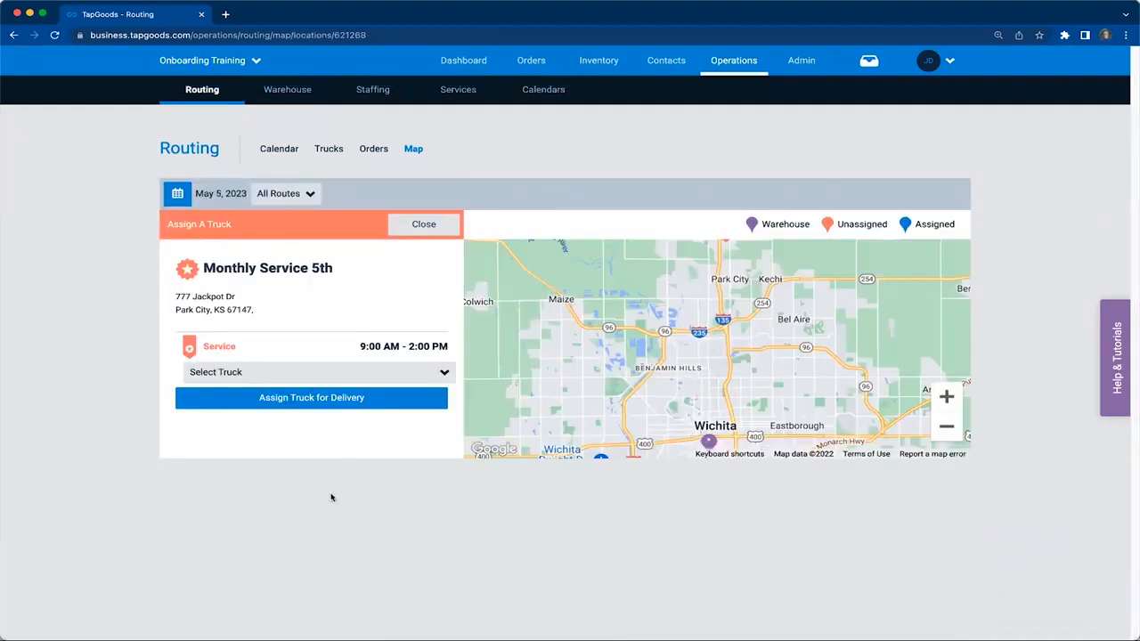
pyautogui.click(401, 374)
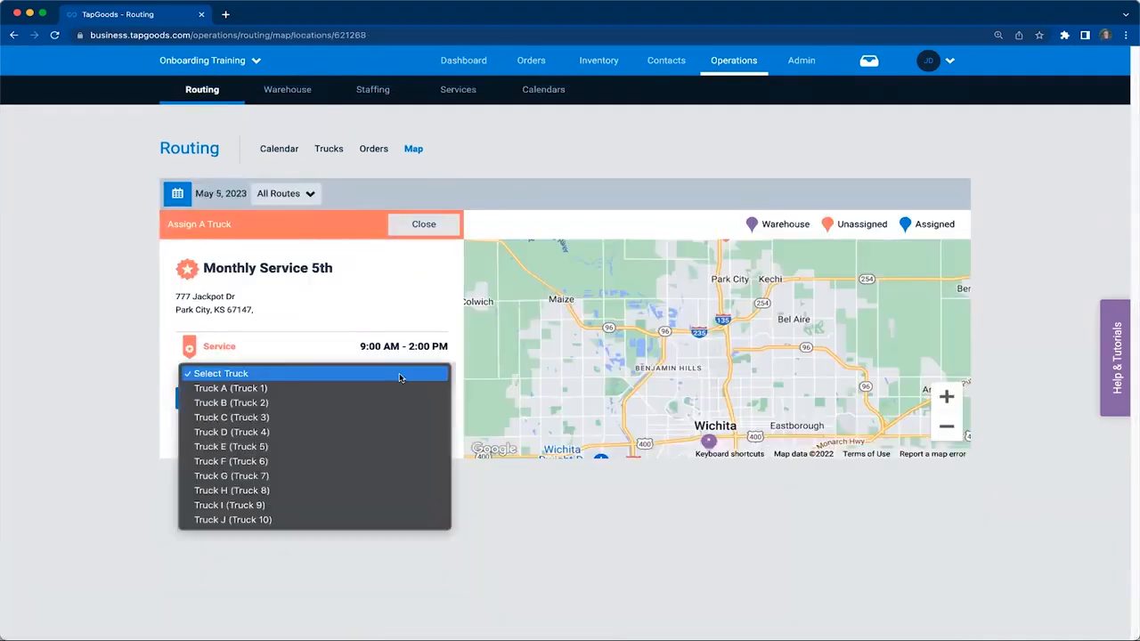
pyautogui.click(387, 397)
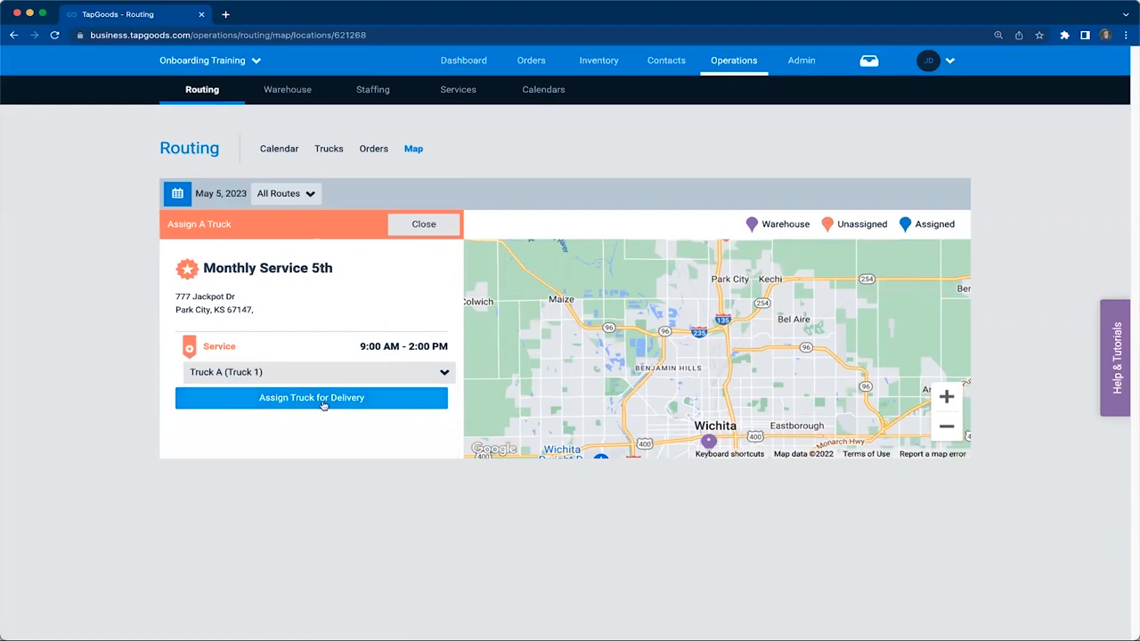
pyautogui.click(322, 404)
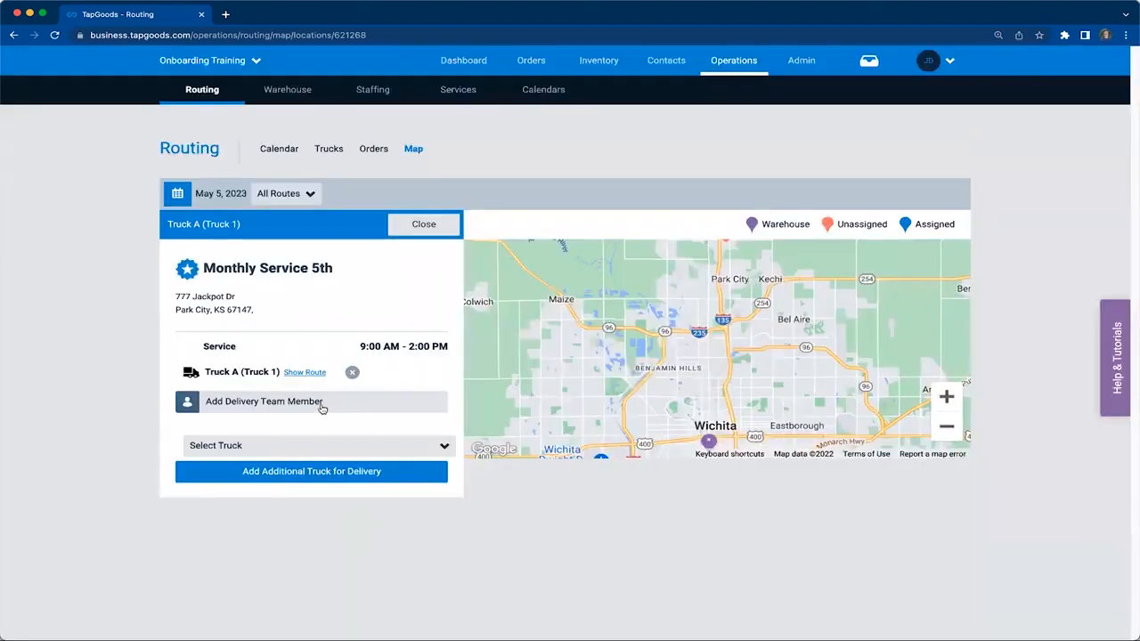